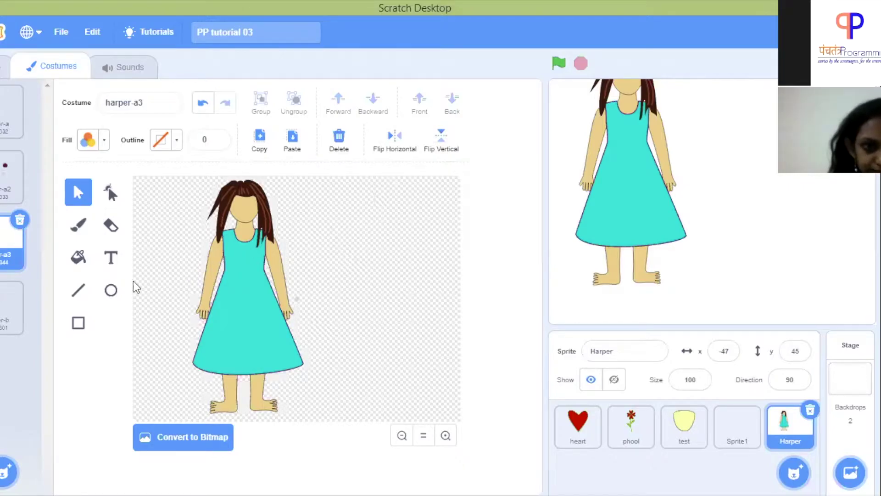
Step: Draw a wide, flat ellipse with a black fill in the empty area beside Harper's head
left_click(111, 290)
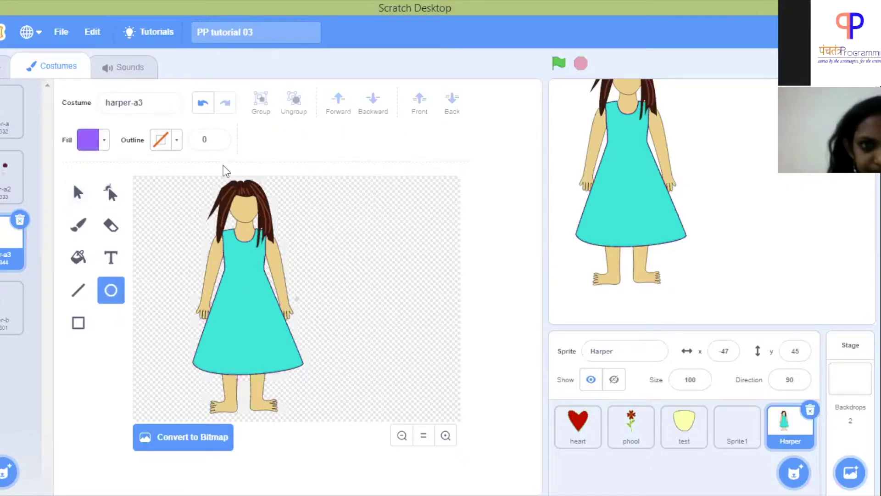
left_click(104, 143)
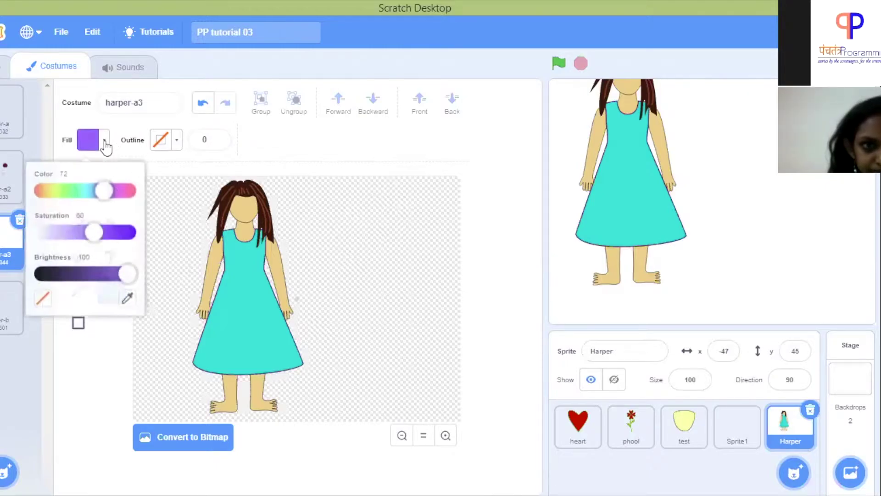
left_click_drag(127, 269, 1, 276)
left_click(357, 234)
mouse_move(357, 234)
left_mouse_down()
mouse_move(413, 230)
mouse_move(412, 218)
left_mouse_up()
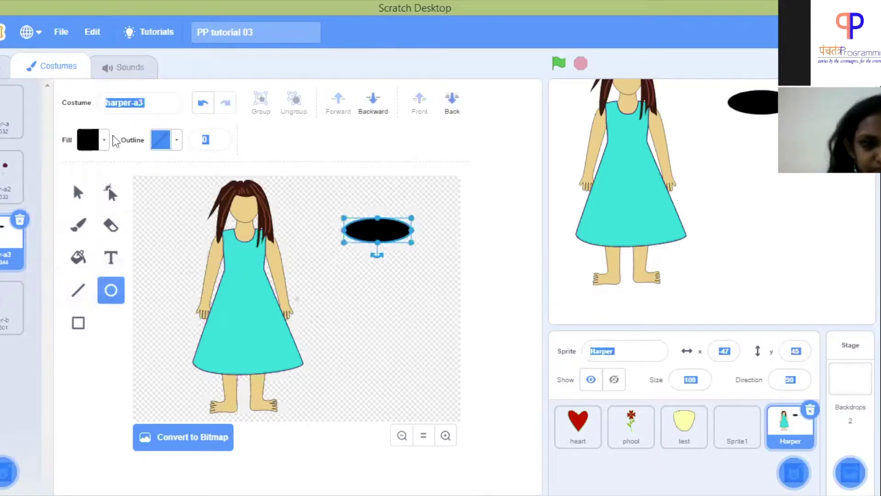
Step: Change the ellipse's fill to white with saturation 0 and brightness 100
left_click(102, 142)
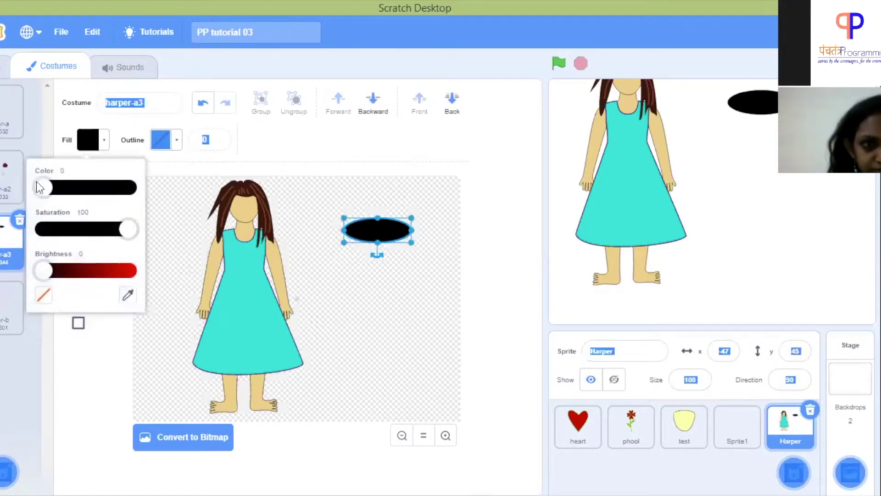
left_click_drag(131, 232, 150, 264)
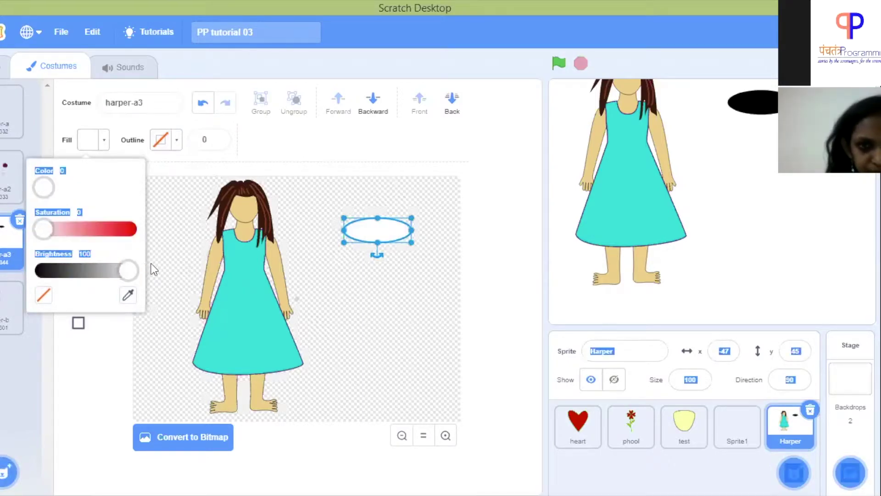
left_click(314, 270)
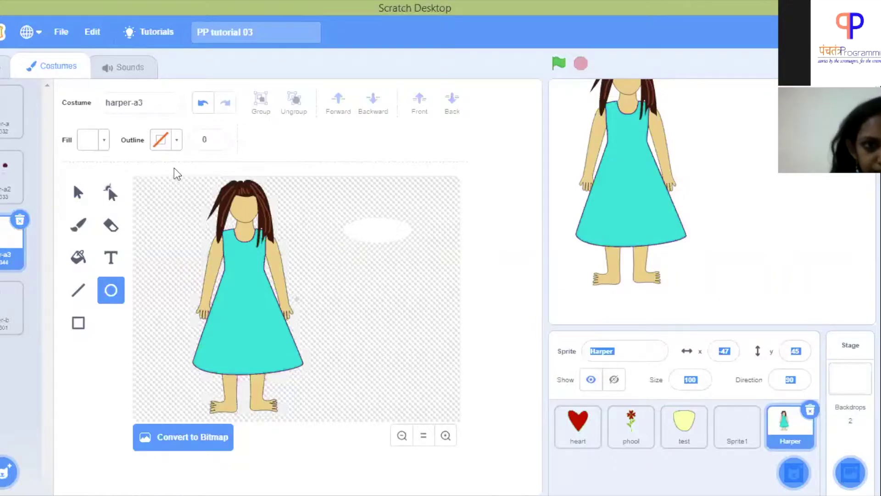
Step: Draw a small near-black circle centred on the white ellipse as the pupil
left_click(104, 143)
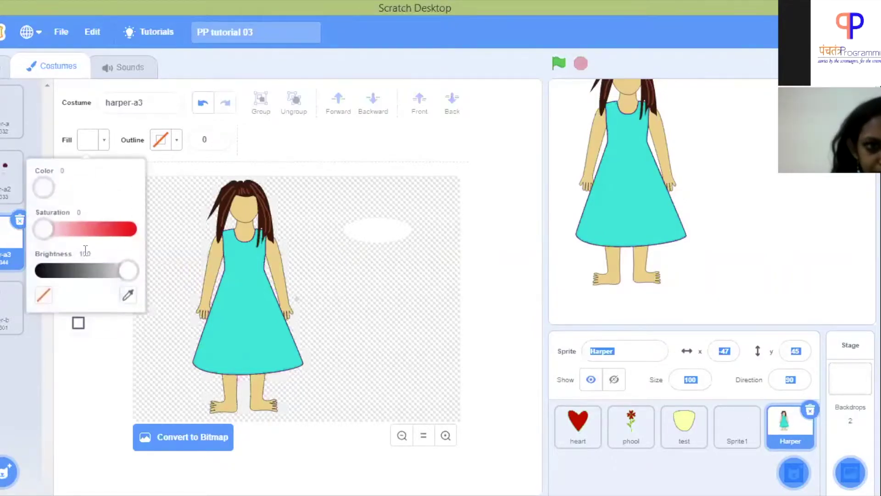
left_click_drag(130, 269, 52, 271)
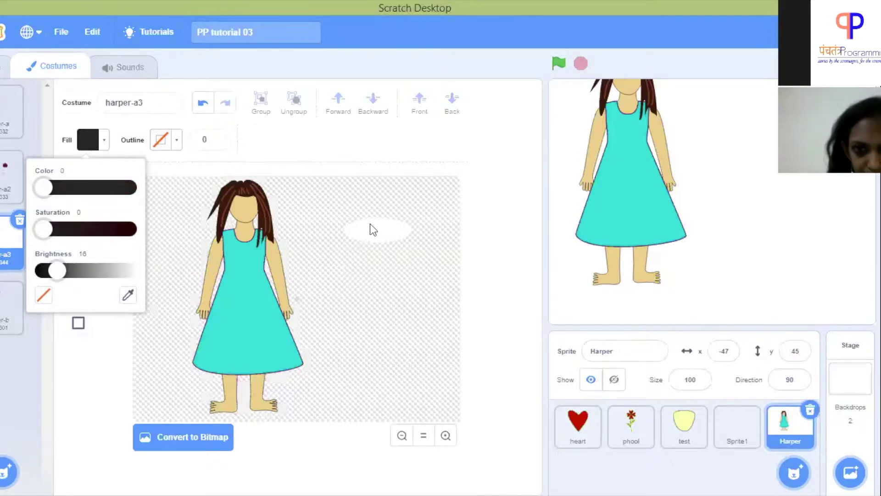
left_click_drag(366, 221, 382, 235)
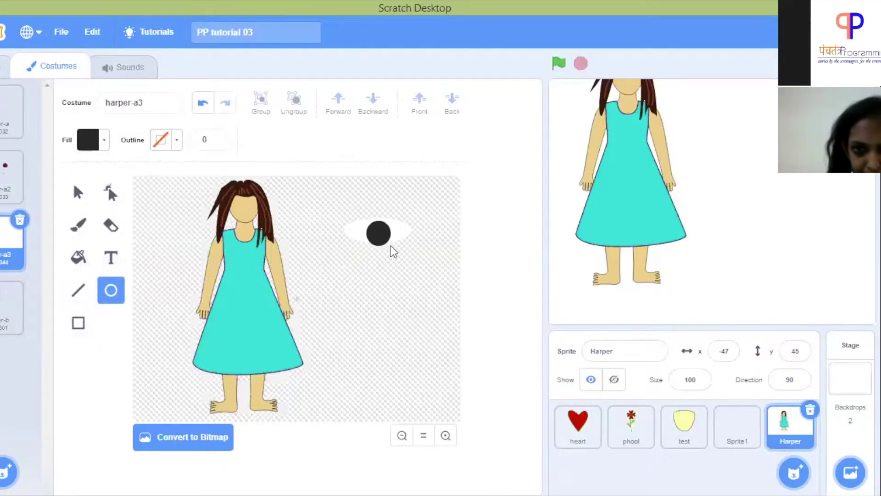
left_click_drag(387, 241, 387, 241)
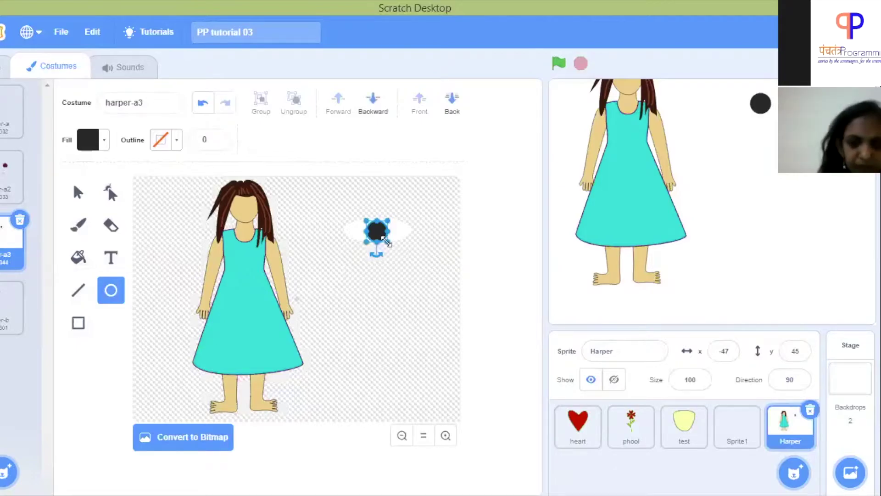
left_click(365, 270)
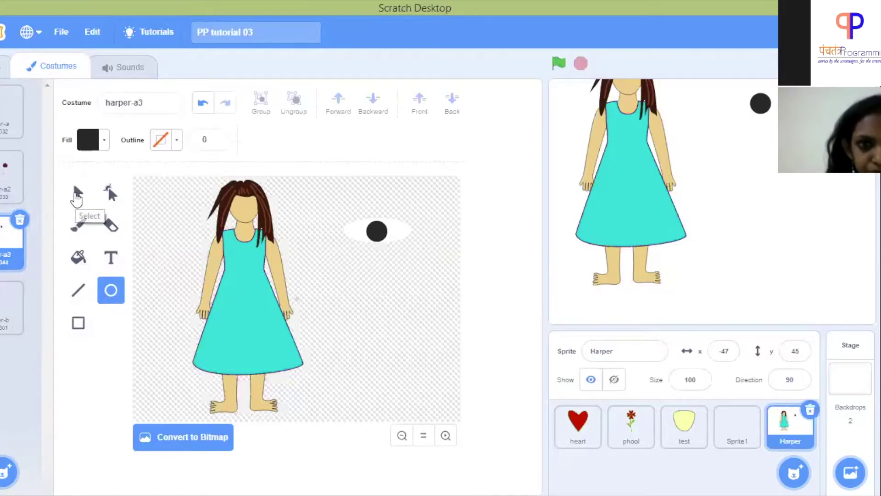
Step: Group the dark pupil and the white ellipse into one eye object
left_click(76, 195)
left_click(374, 237)
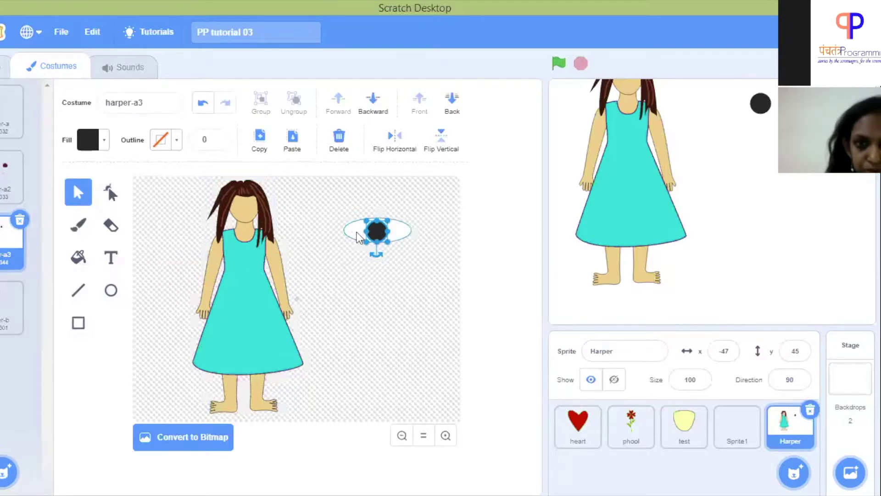
left_click(356, 236, "shift")
left_click(258, 100)
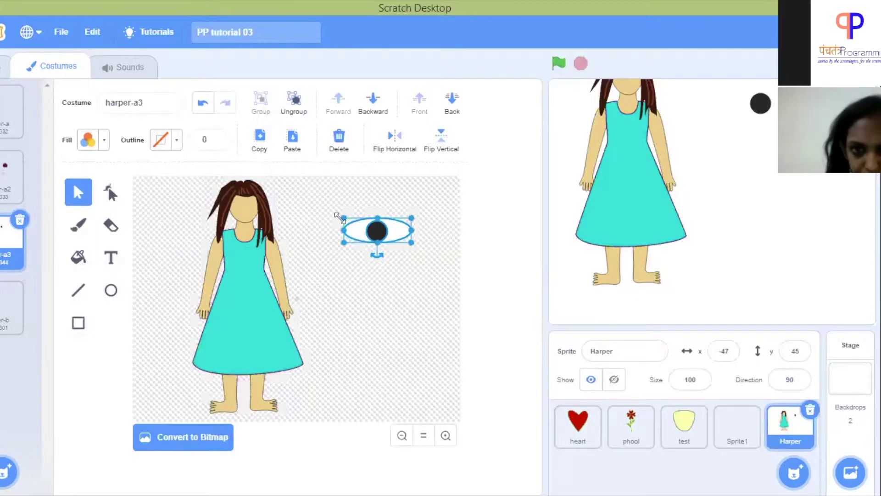
Step: Scale the grouped eye down to less than half its drawn width
left_click_drag(343, 218, 384, 231)
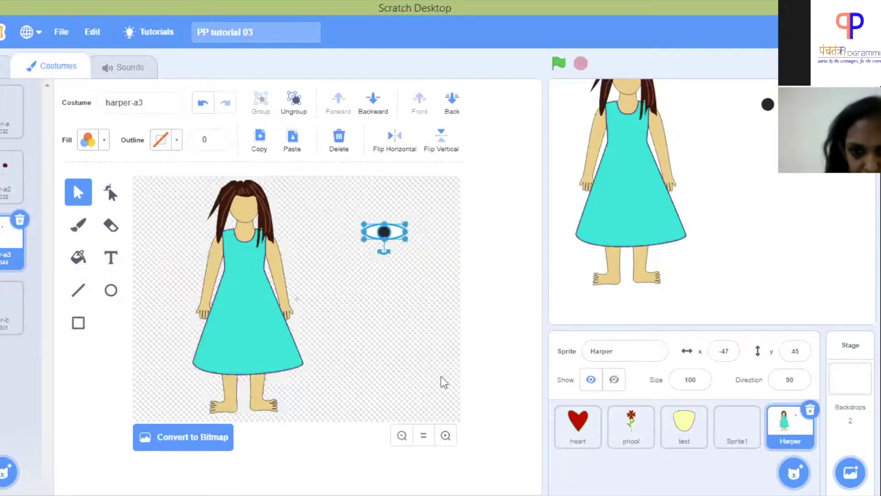
left_click(445, 435)
left_click(445, 436)
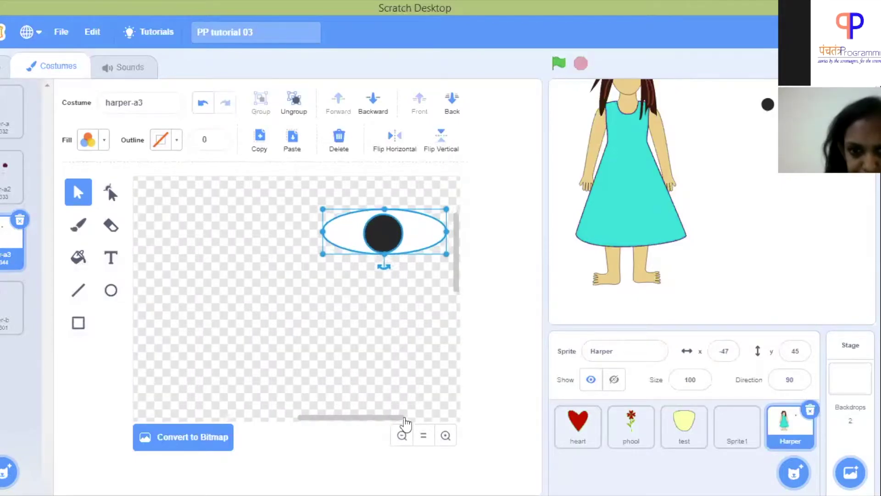
left_click_drag(323, 209, 246, 244)
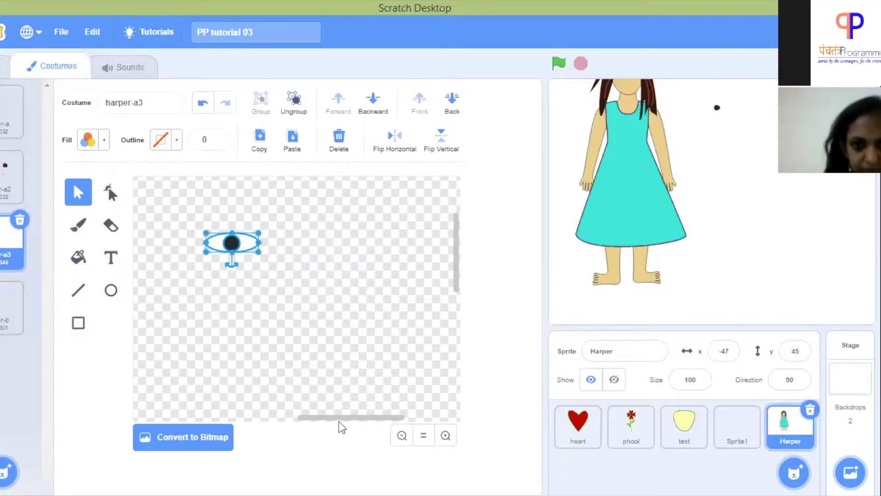
Step: Move the eye onto the left half of Harper's face, below the fringe
left_click_drag(343, 417, 263, 420)
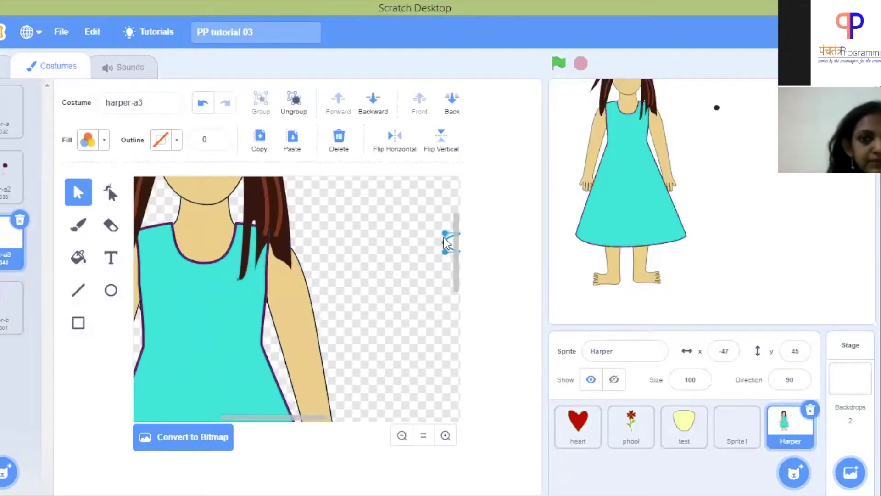
left_click_drag(447, 243, 351, 210)
scroll(454, 271, "up", 3)
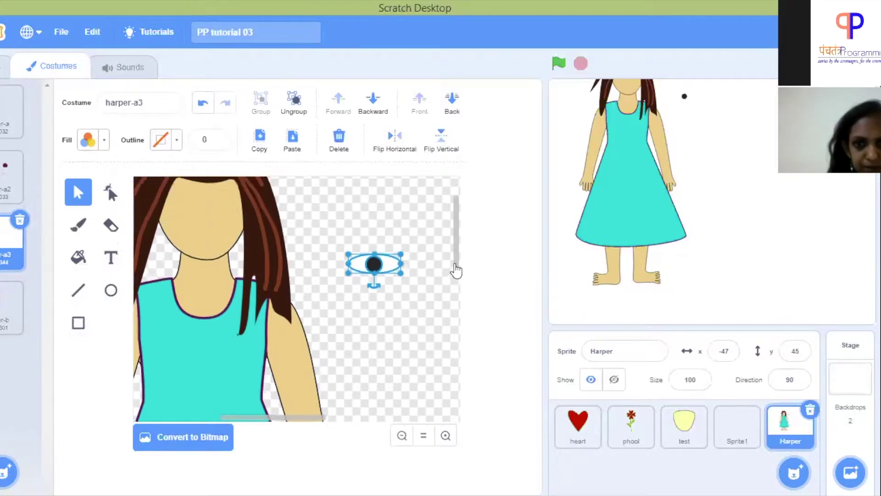
left_click_drag(348, 295, 175, 242)
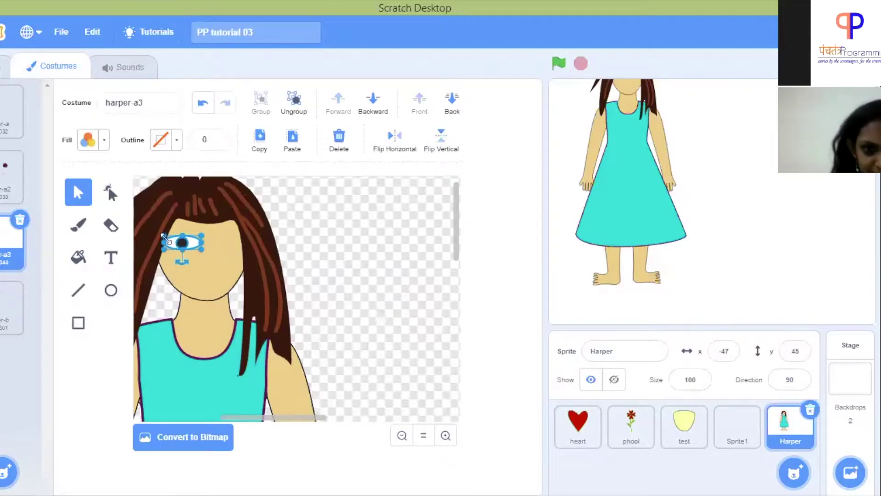
Step: Shrink the eye slightly more and nudge it left to fit the face
mouse_move(164, 237)
left_mouse_down()
mouse_move(180, 243)
mouse_move(171, 239)
left_mouse_up()
key("Left")
key("Left")
key("Left")
key("Left")
key("Left")
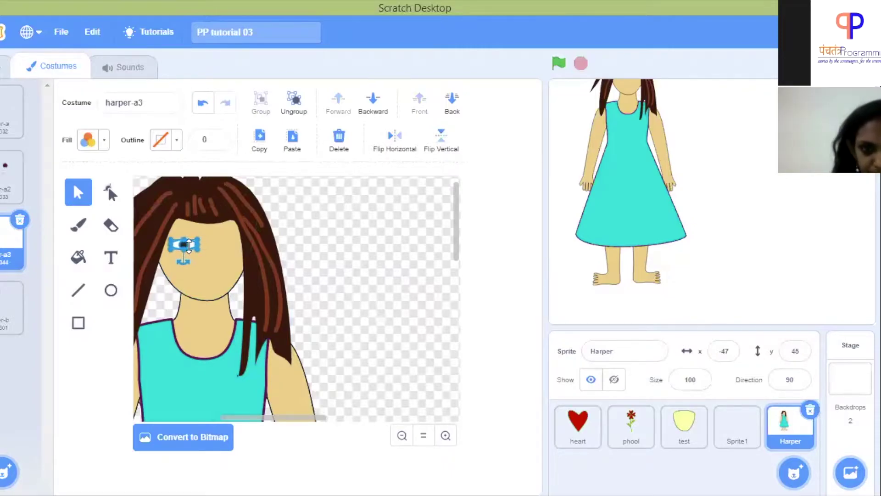
left_click(213, 252)
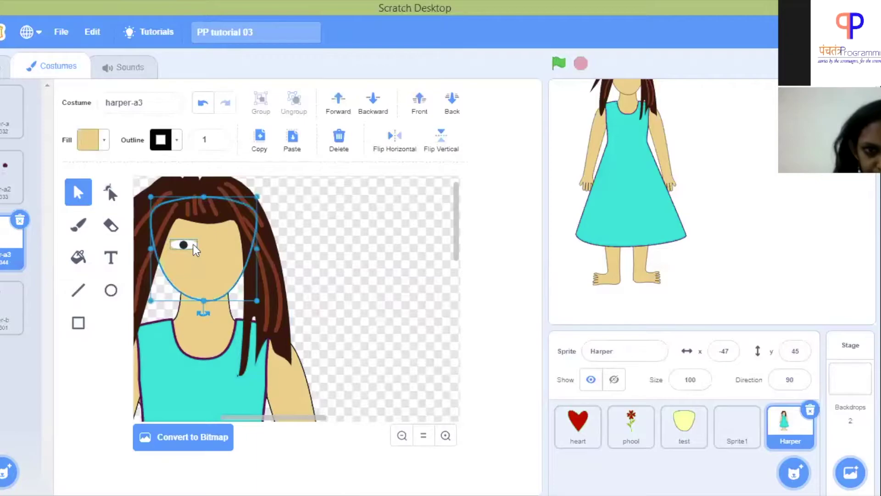
Step: Duplicate the eye and place the copy level with it on the right half of the face
left_click(193, 245)
left_click(259, 143)
left_click(290, 146)
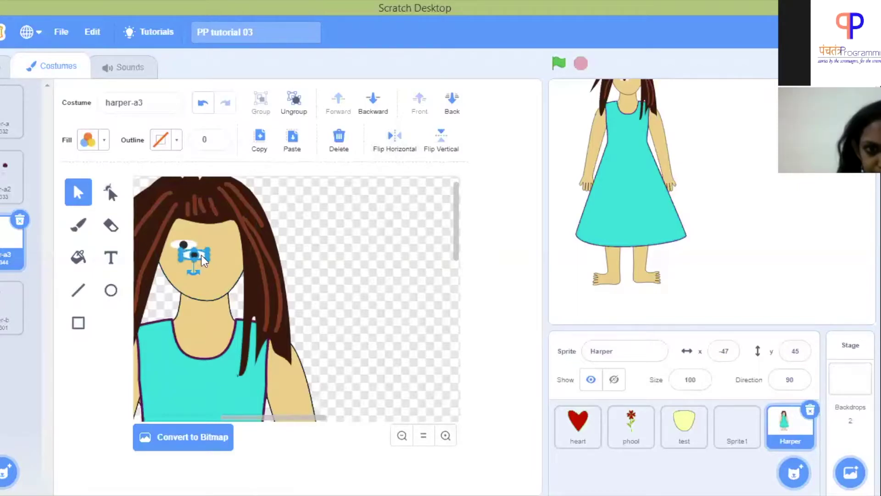
left_click_drag(205, 253, 227, 244)
key("Escape")
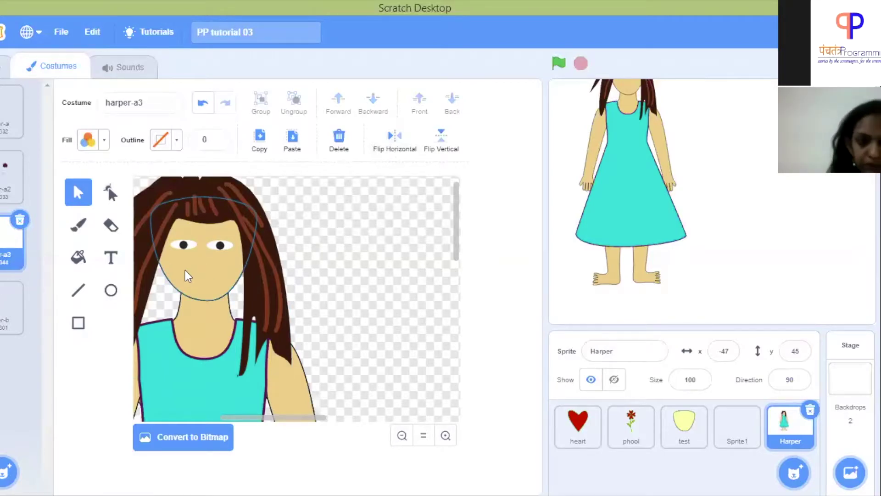
Step: Draw a short horizontal black line beside the head and reshape its middle upward into an eyebrow arch
left_click(79, 291)
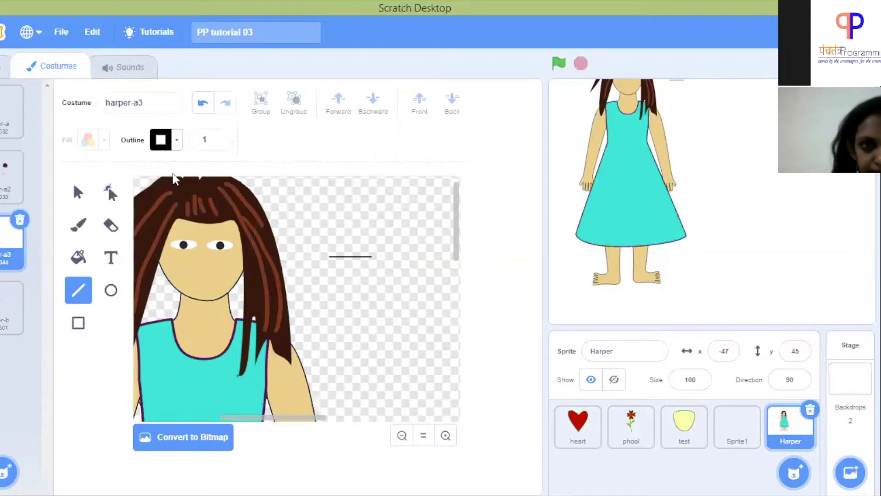
left_click(112, 199)
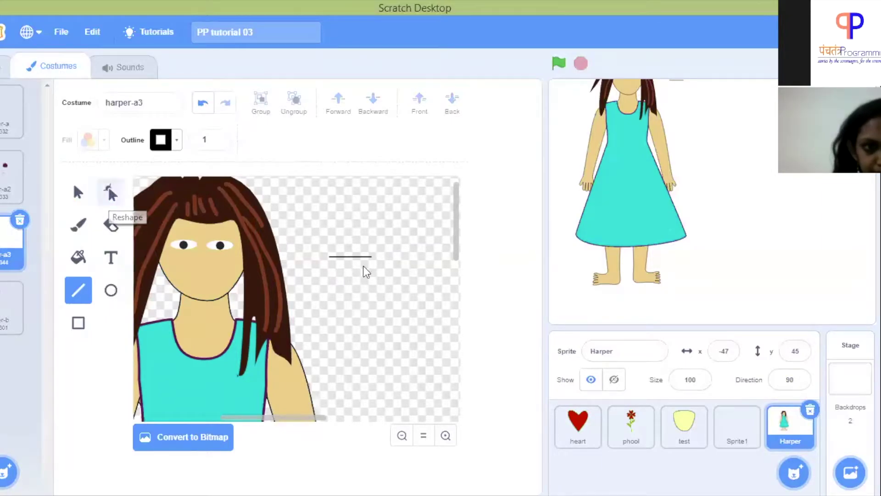
left_click(349, 257)
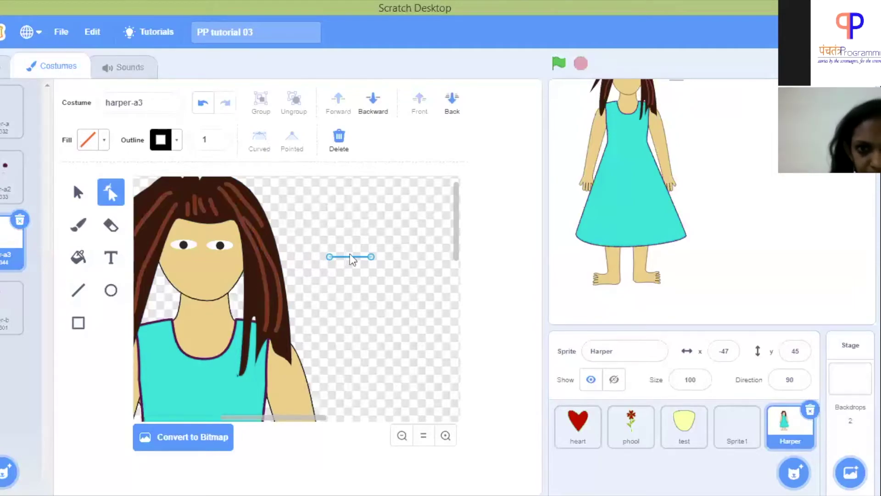
left_click(349, 257)
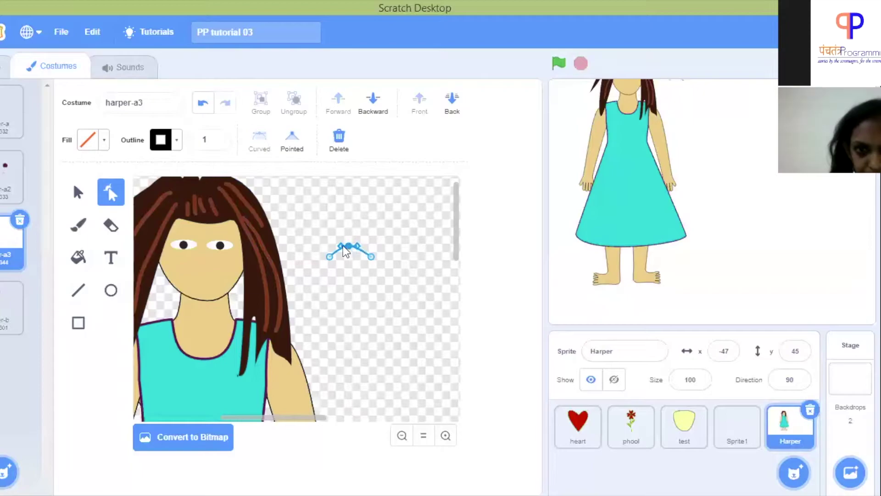
left_click_drag(340, 244, 333, 243)
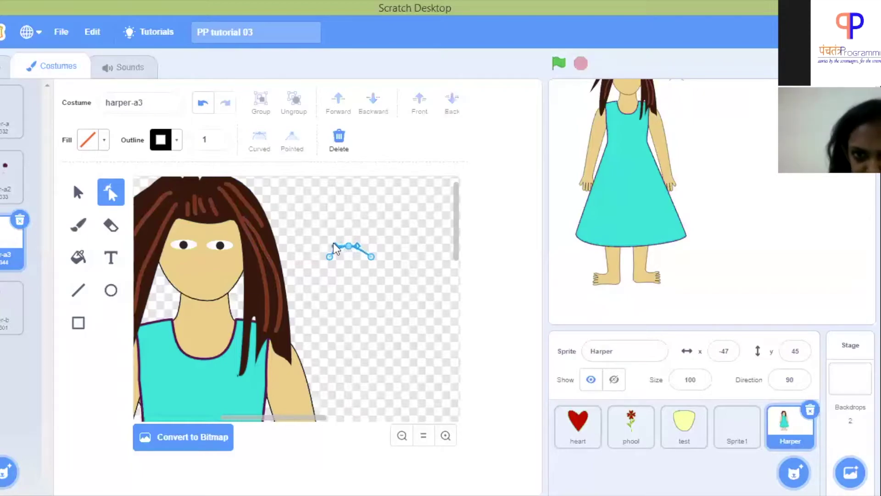
left_click(359, 252)
Step: Set the eyebrow arch's outline width to 2
left_click(197, 139)
type("2")
left_click(78, 192)
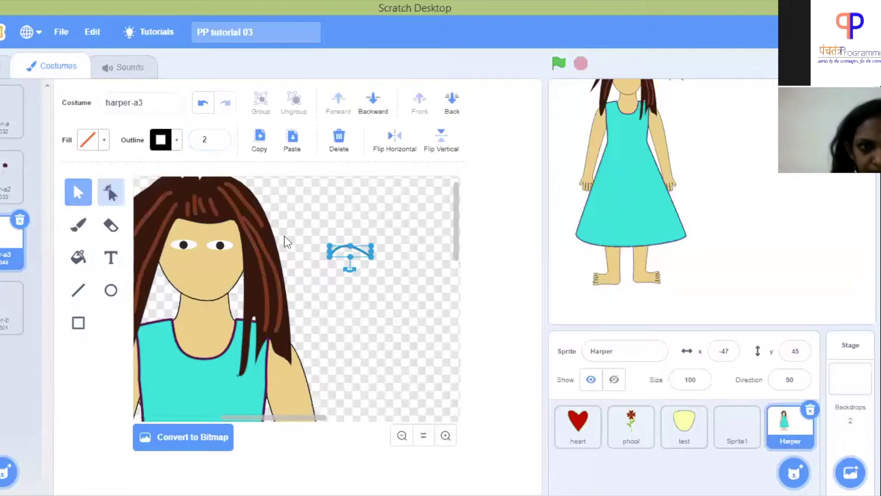
left_click(285, 236)
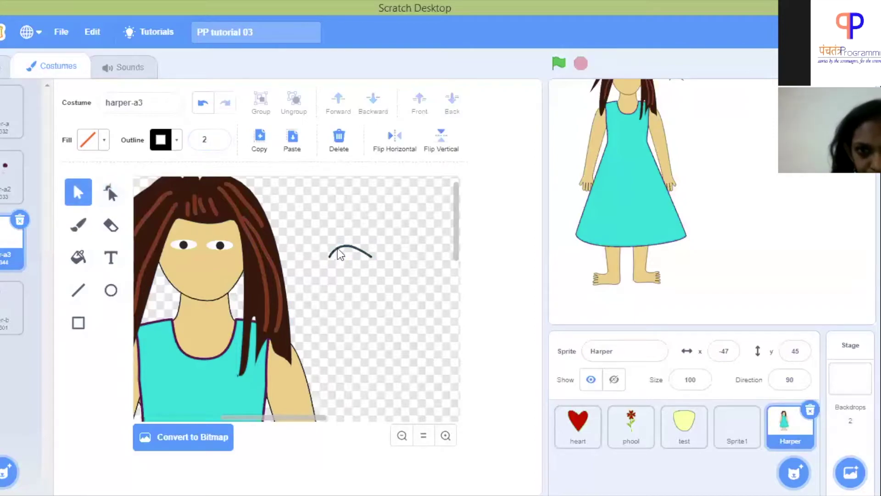
Step: Shrink the eyebrow arch and place it just above the eye on the right half of the face
left_click(337, 250)
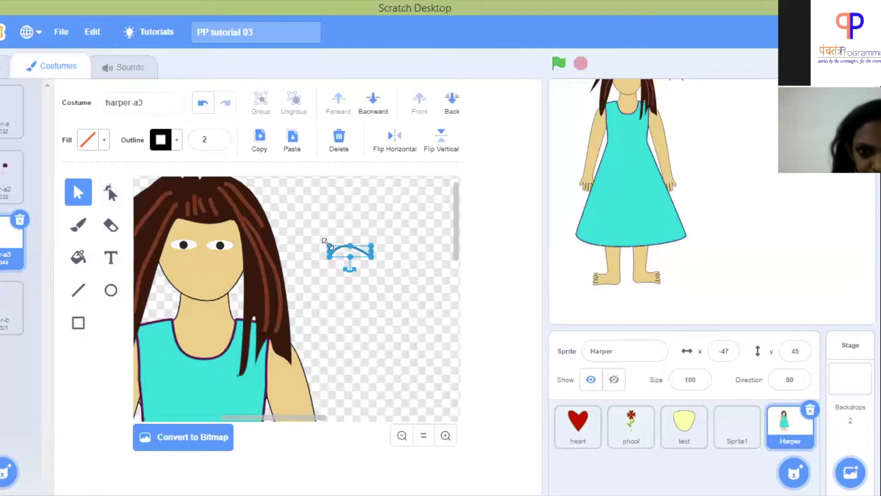
left_click_drag(327, 244, 345, 252)
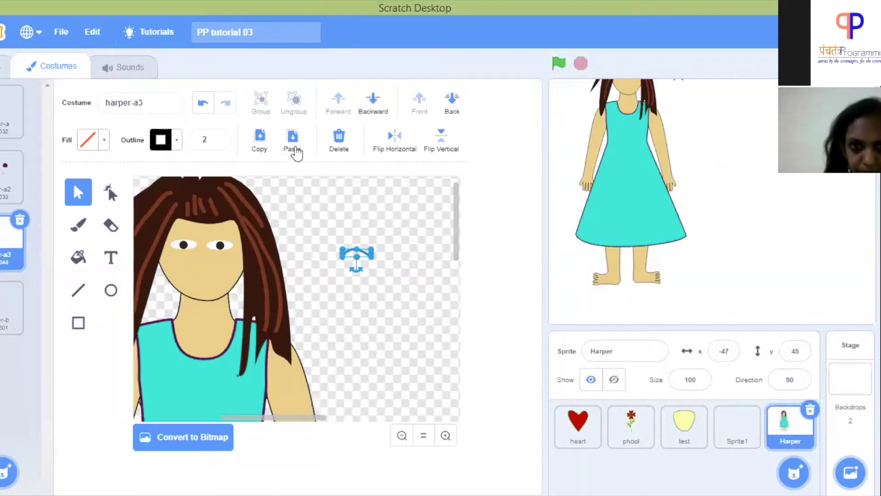
left_click_drag(349, 254, 255, 229)
left_click(397, 240)
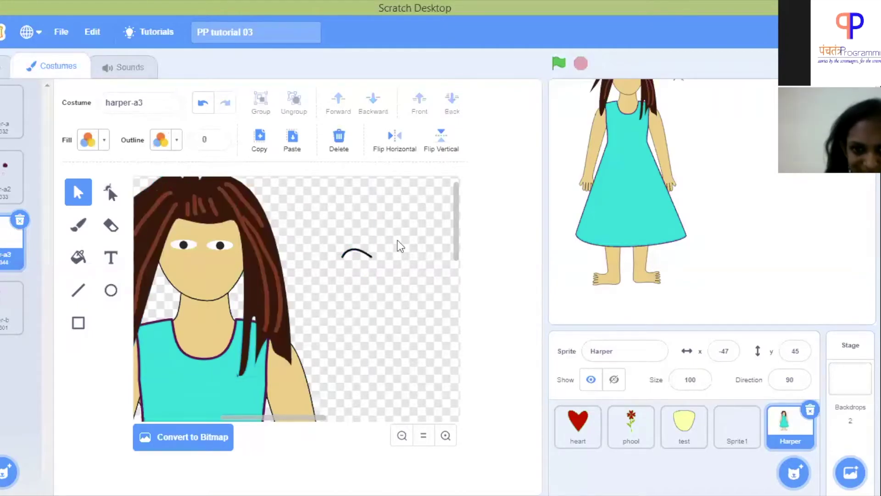
left_click(367, 255)
left_click_drag(365, 256, 225, 234)
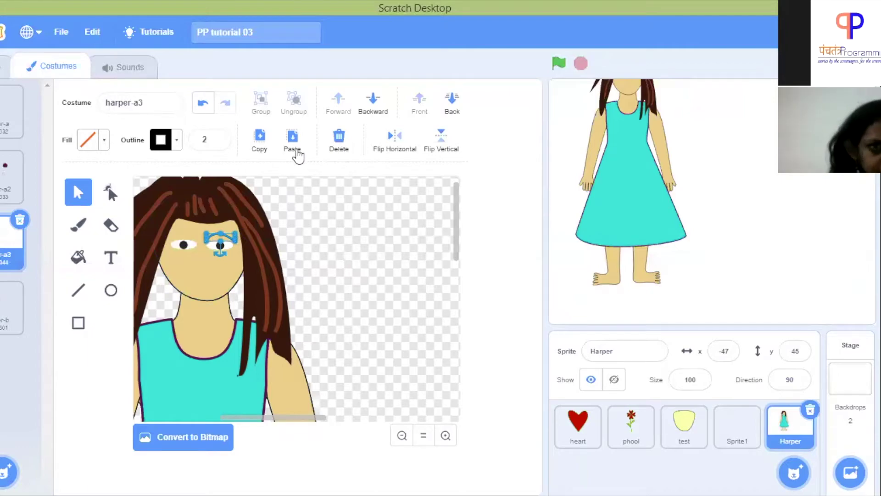
Step: Duplicate the eyebrow, flip the copy horizontally and place it just above the eye on the left half of the face
left_click(260, 137)
left_click(292, 138)
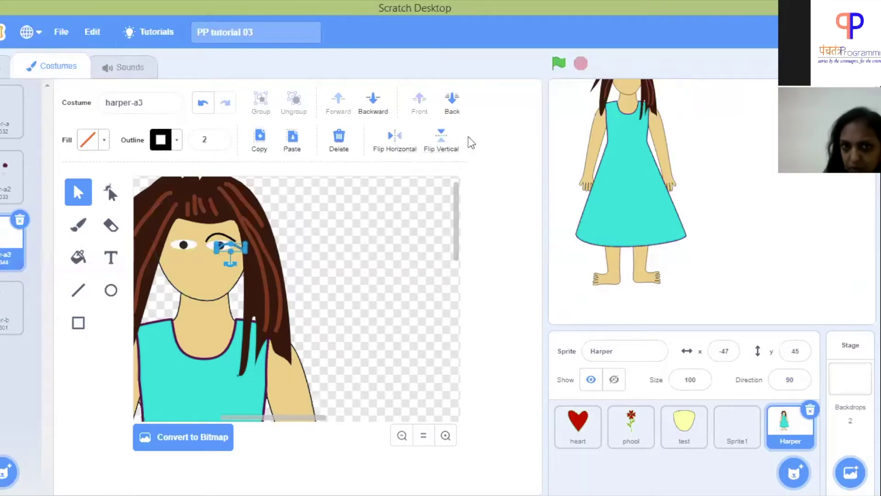
left_click(395, 137)
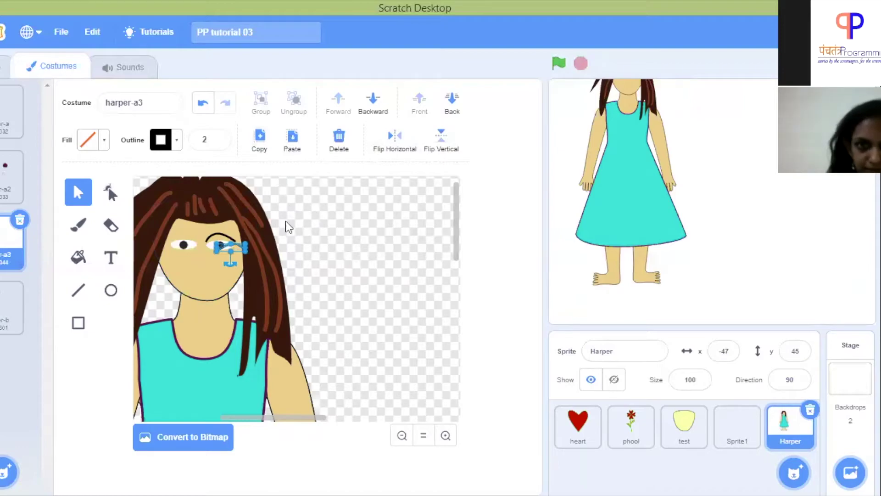
left_click_drag(236, 244, 188, 236)
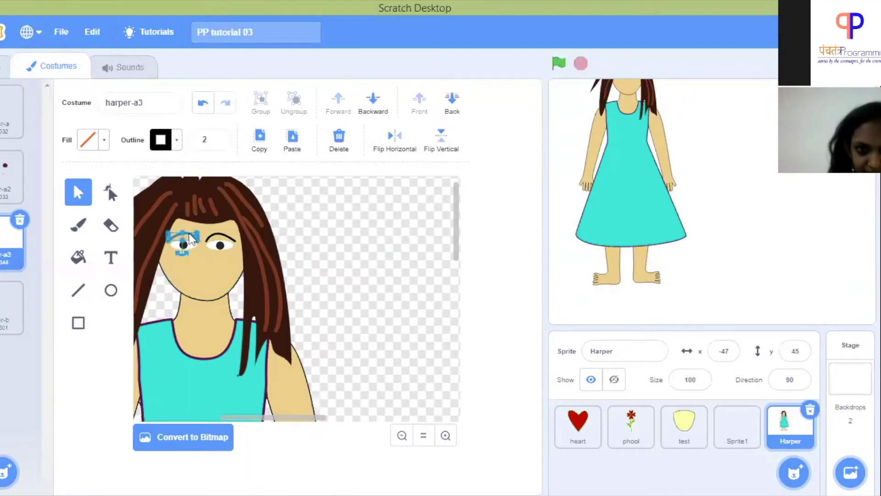
left_click(188, 261)
Step: Draw a flat, wide ellipse beside the head for the mouth and set its fill colour to 0, a pinkish red
left_click(110, 290)
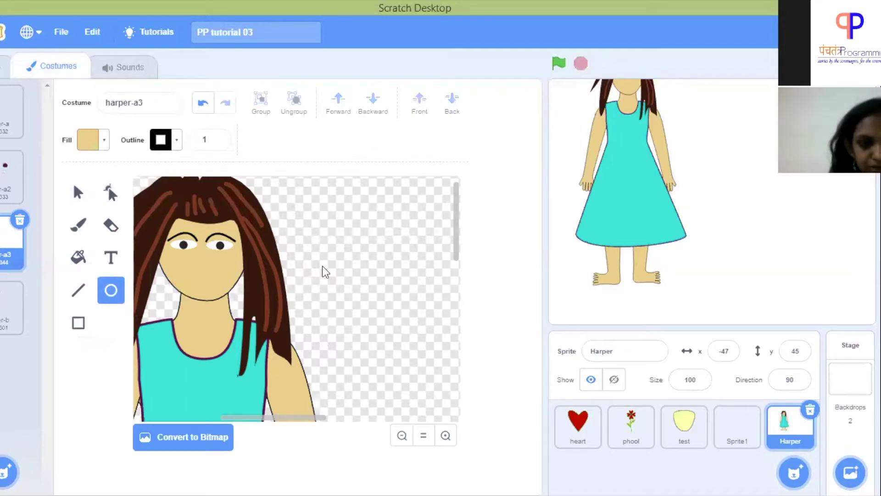
left_click_drag(351, 282, 396, 278)
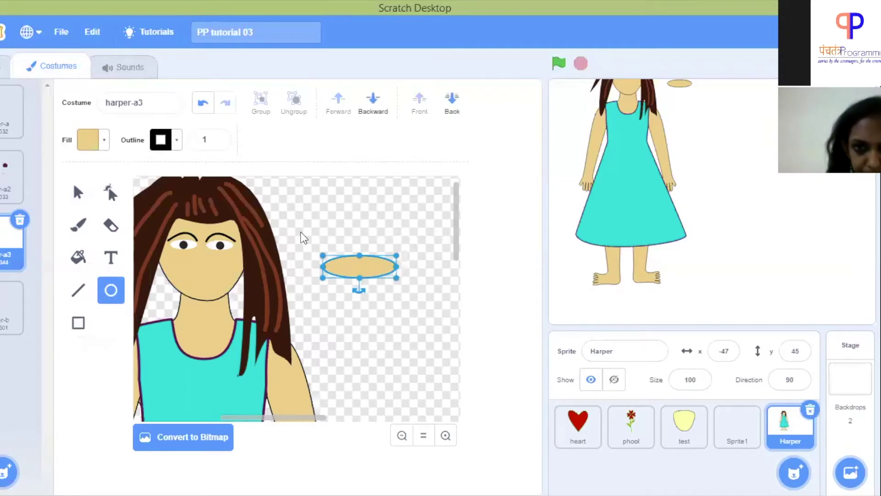
left_click(101, 146)
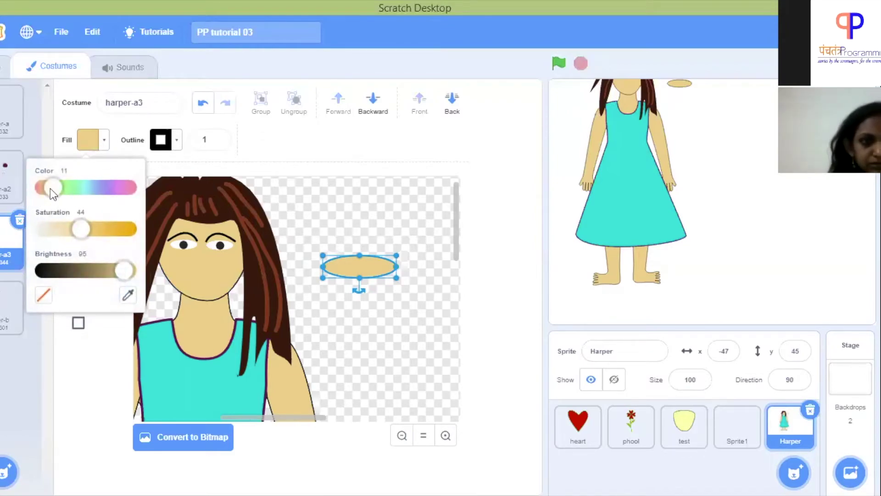
left_click_drag(48, 188, 34, 188)
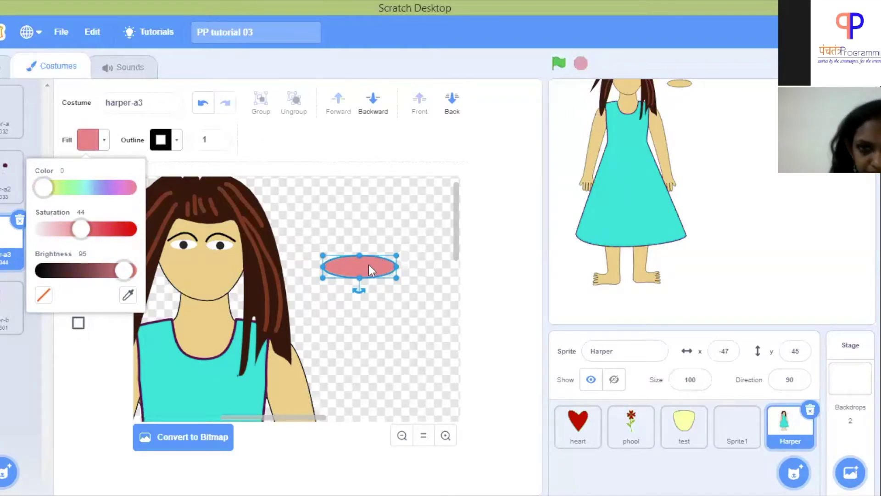
left_click(364, 220)
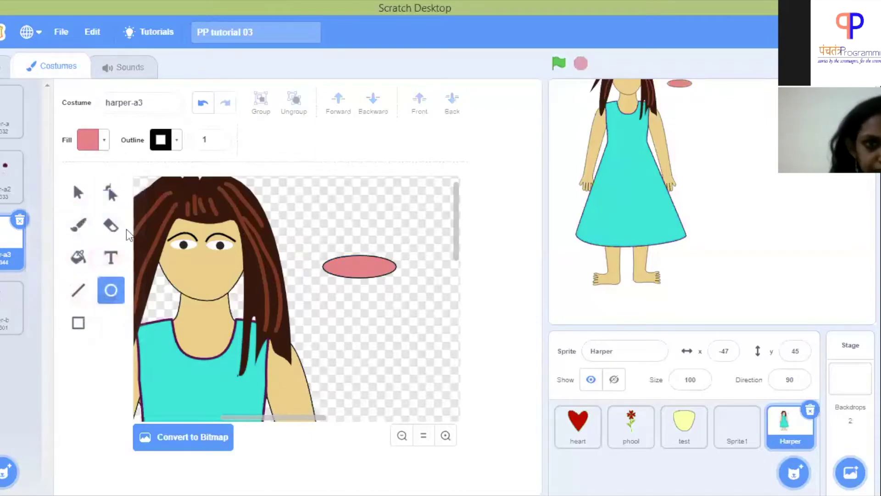
Step: Add a point on each side of the ellipse's upper edge, pull the middle point down and slightly lower the side points to form lips
left_click(112, 193)
left_click(362, 262)
left_click(340, 257)
left_click(382, 256)
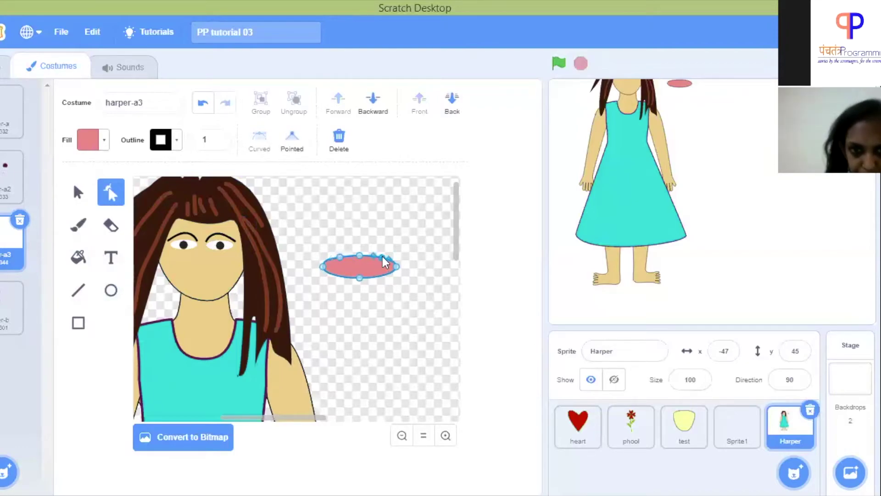
left_click(358, 255)
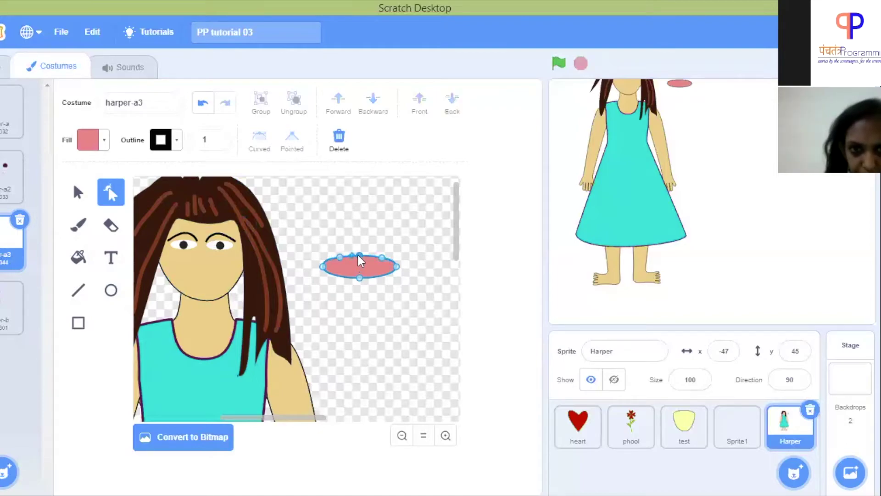
left_click(359, 265)
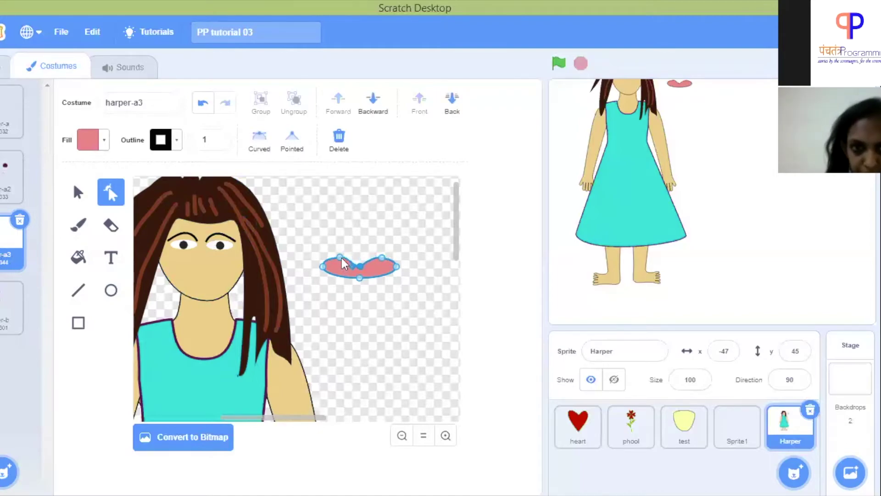
left_click_drag(340, 258, 381, 261)
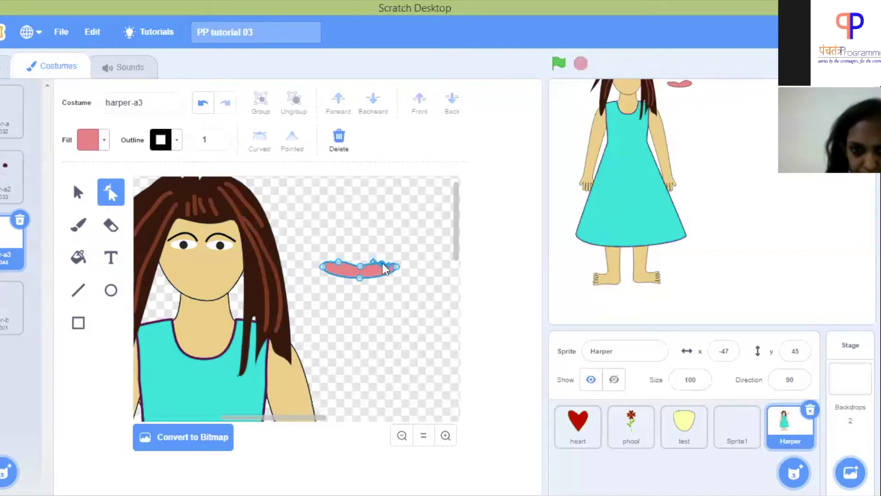
left_click(381, 259)
left_click(322, 267)
left_click(321, 254)
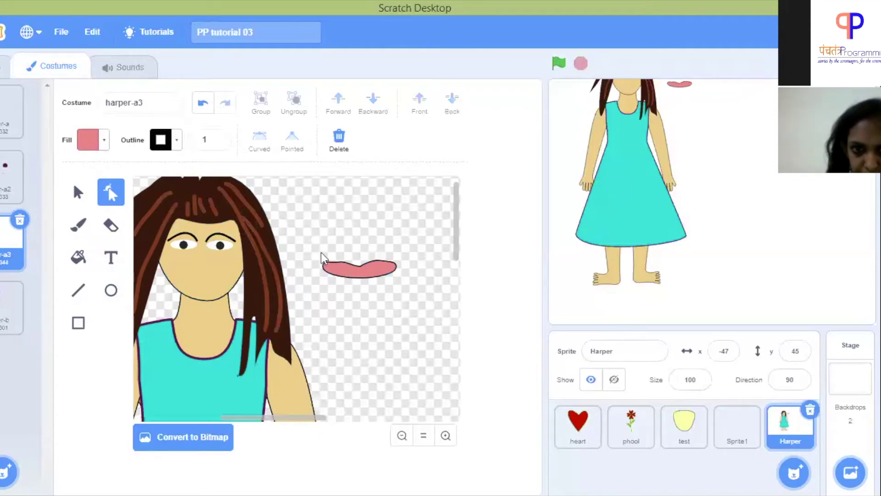
Step: Delete the two side points from the lips' upper edge and extend the end points' upper handles upward to round both corners
left_click(345, 272)
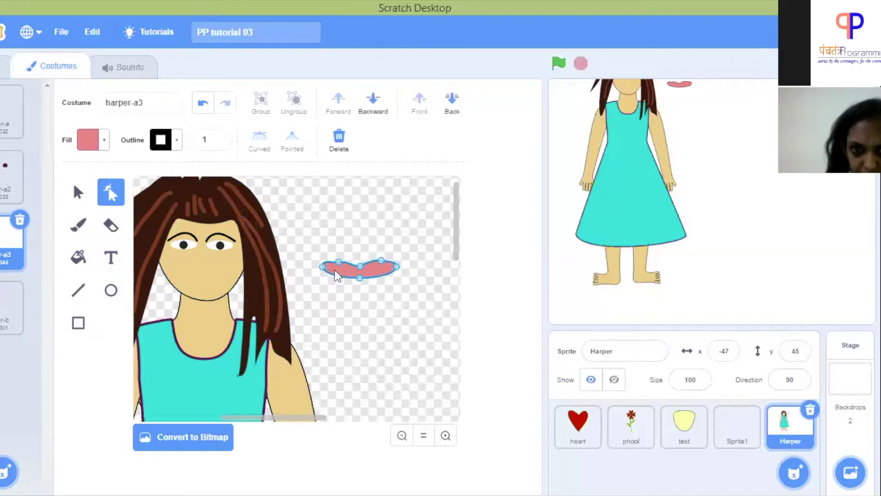
left_click(323, 266)
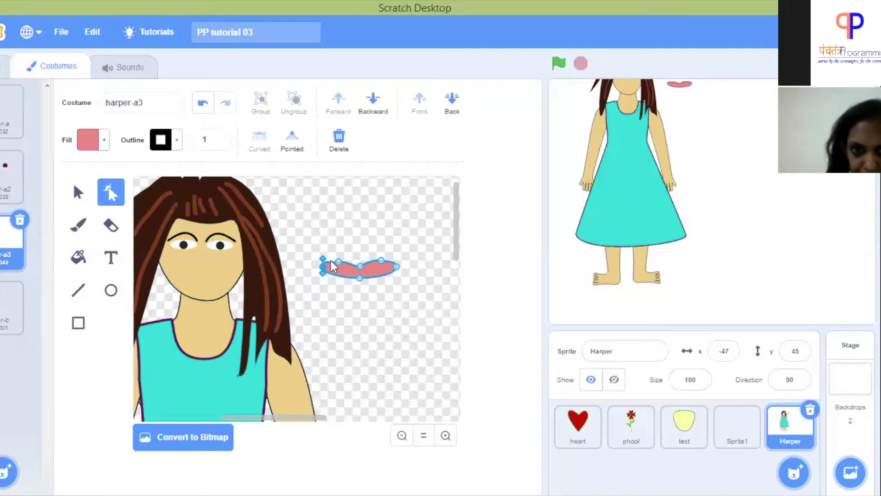
left_click_drag(325, 261, 323, 249)
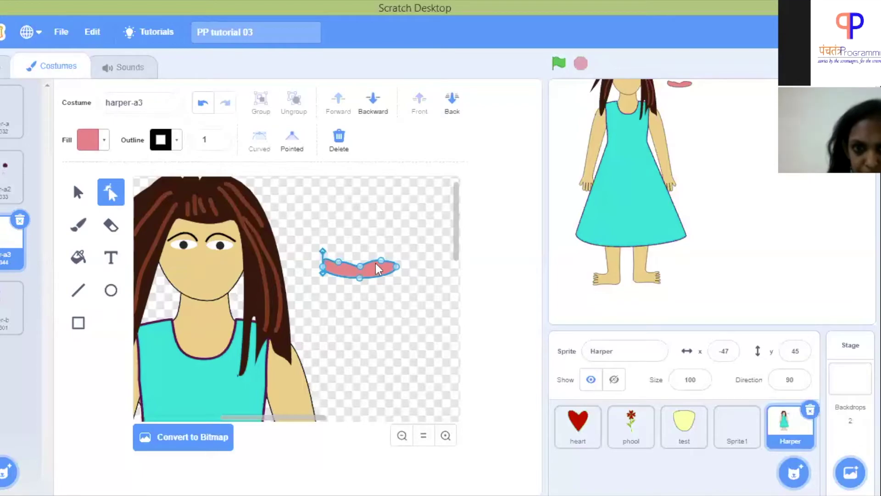
key("Delete")
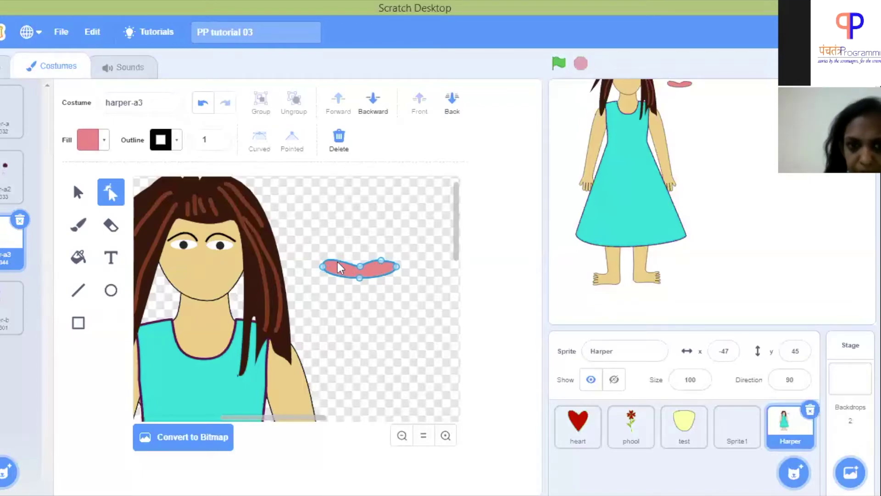
left_click(381, 260)
key("Delete")
left_click(397, 268)
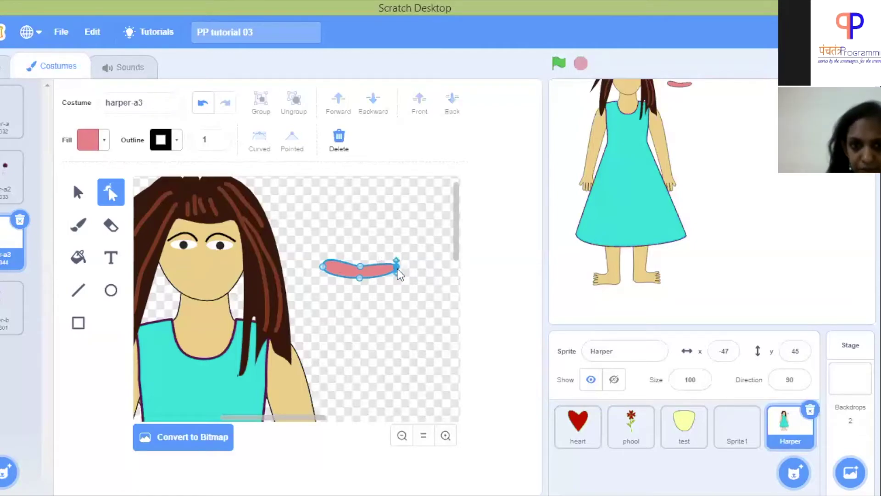
left_click_drag(397, 260, 392, 255)
Step: Make the middle point of the lips' upper edge curved and add another point just left of it to smooth the dip
left_click(358, 266)
left_click(260, 143)
left_click(367, 248)
left_click(349, 268)
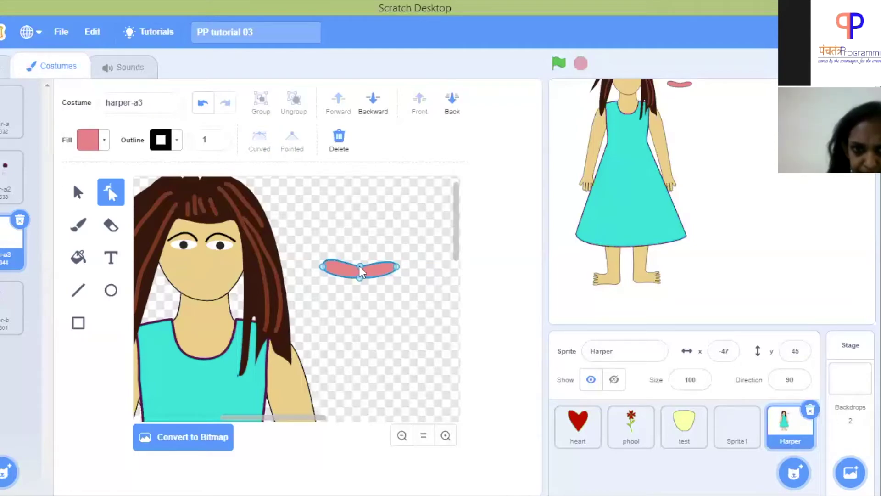
left_click(358, 266)
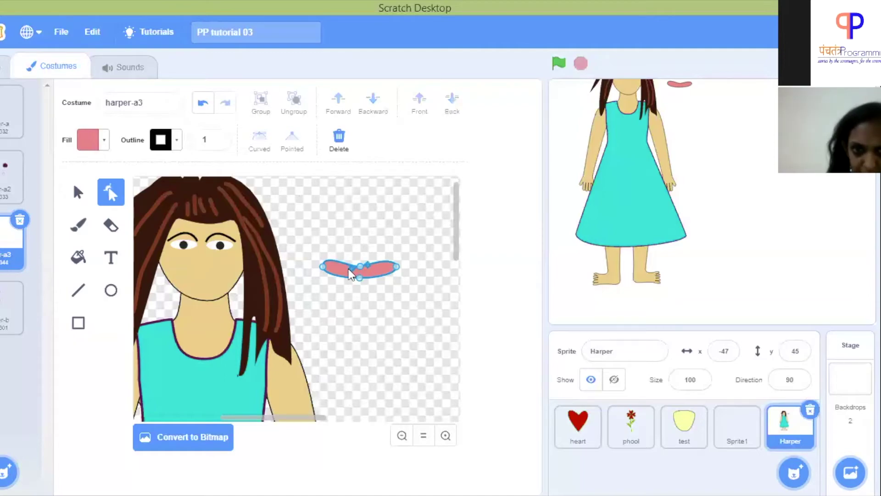
left_click(348, 268)
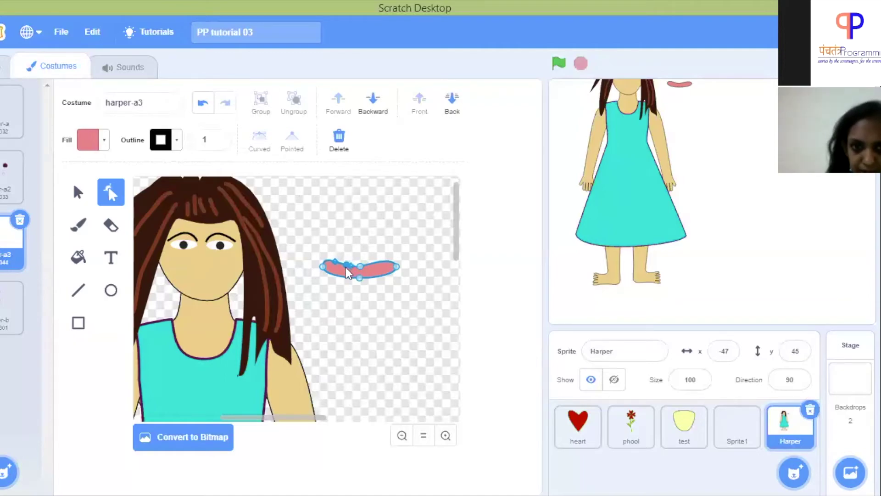
left_click(360, 251)
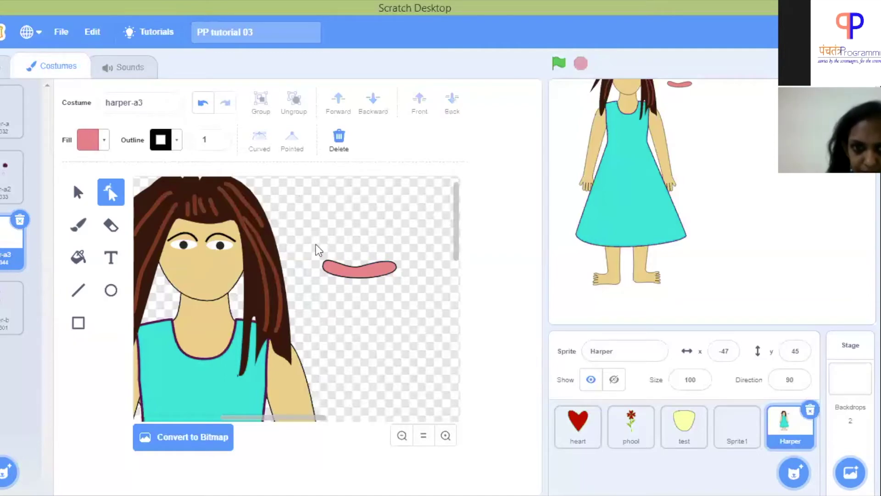
Step: Shift the upper edge's middle point right and down, and lower the point left of it to form an even, thin smile
left_click(365, 270)
left_click_drag(360, 266, 367, 267)
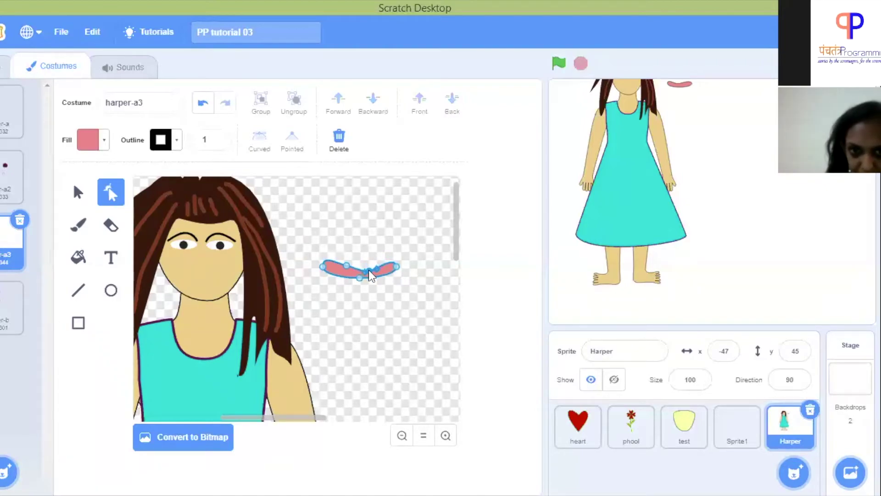
left_click(368, 269)
left_click(345, 266)
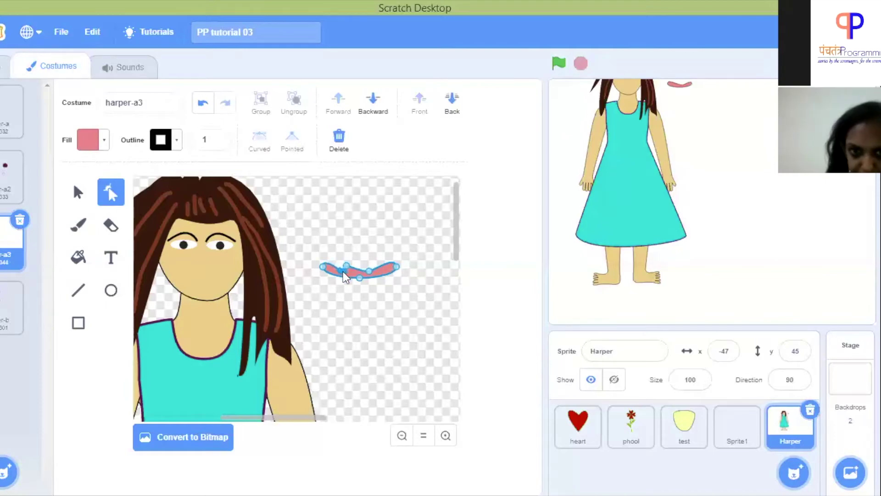
left_click(342, 271)
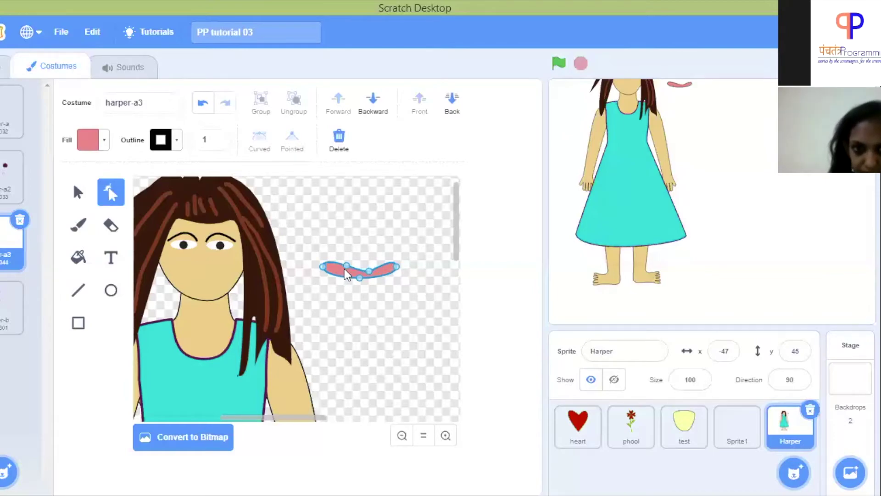
left_click(346, 265)
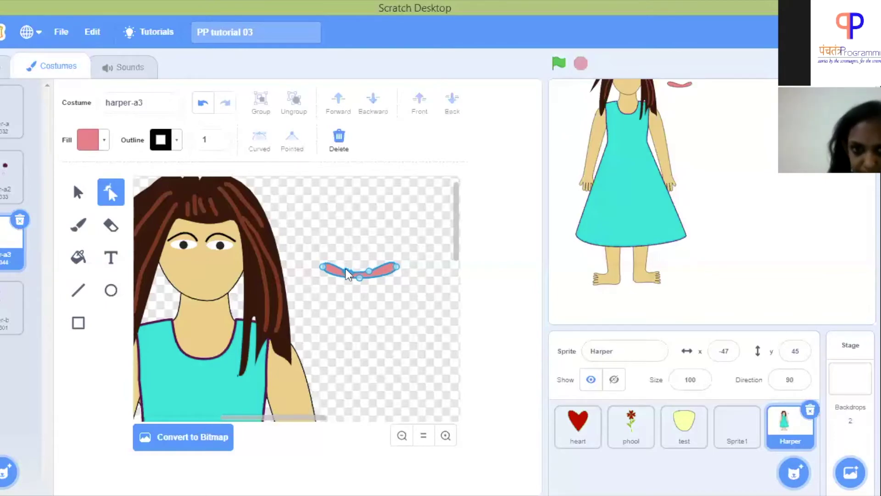
left_click(345, 267)
left_click(351, 258)
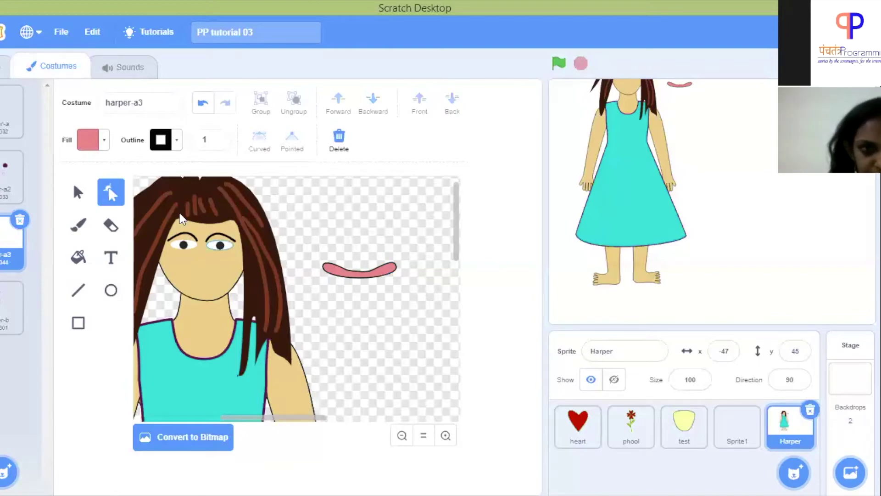
Step: Move the smiling mouth onto the lower face and shrink it to fit between the cheeks
left_click(89, 192)
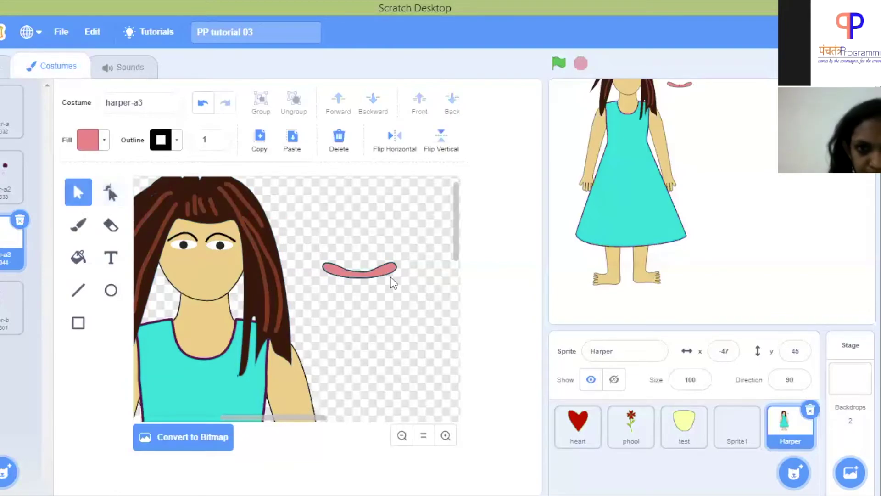
left_click_drag(376, 270, 173, 282)
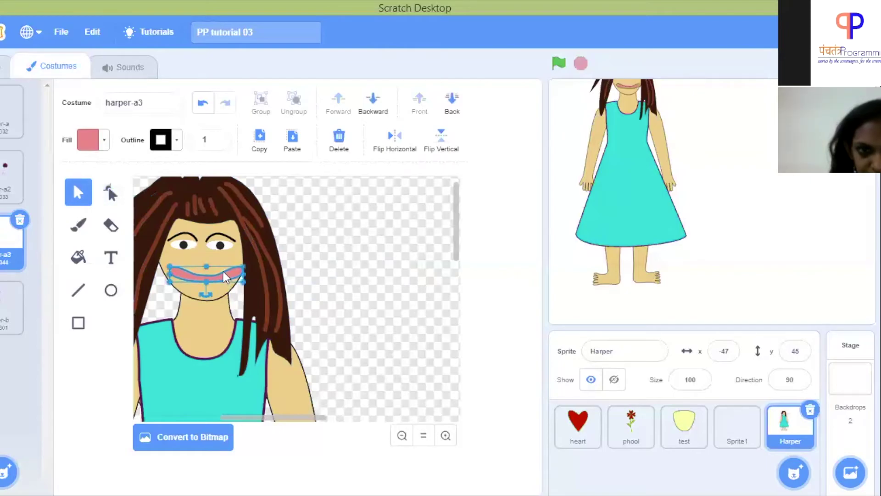
left_click_drag(168, 266, 187, 279)
Step: Pull the mouth's lower middle point and the upper edge points down to deepen the smile
left_click(112, 193)
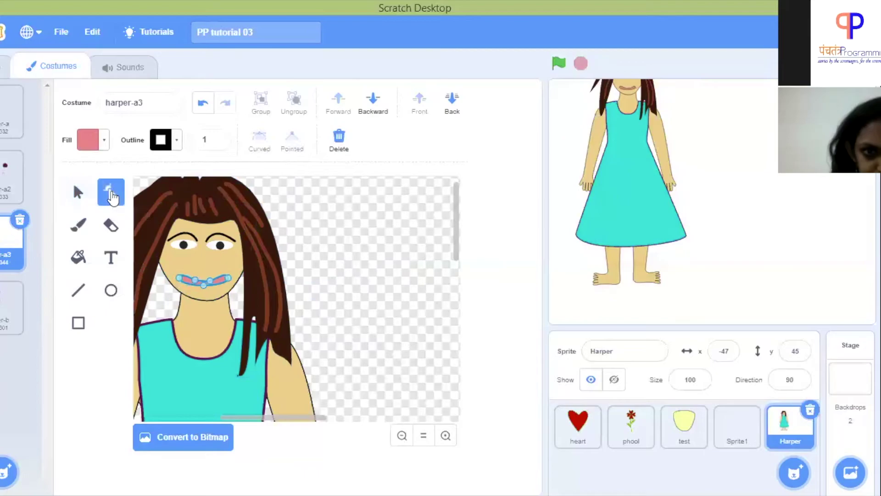
mouse_move(204, 285)
left_mouse_down()
mouse_move(194, 282)
mouse_move(208, 281)
left_mouse_up()
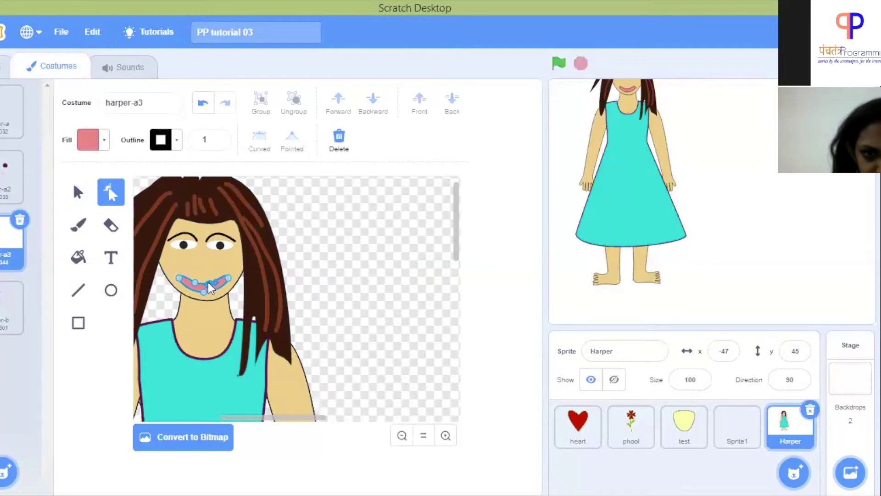
left_click(359, 266)
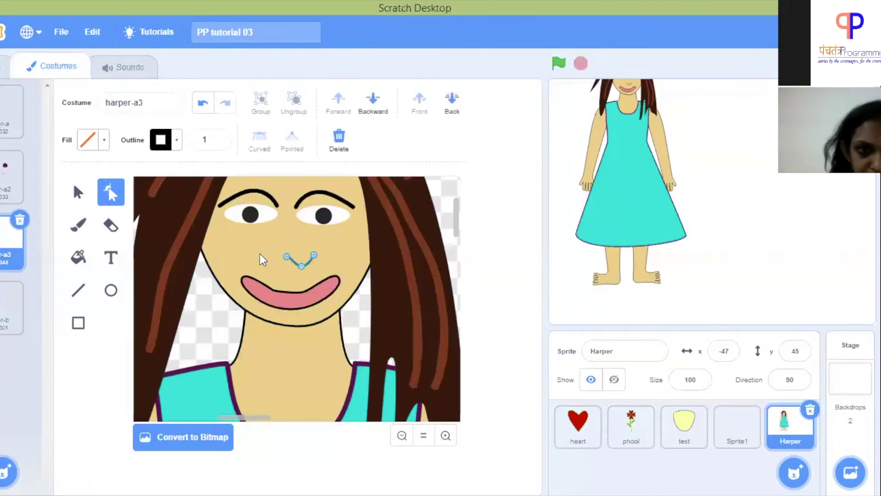
Step: Move the small curved nose line left so it sits centred above the mouth
left_click(78, 198)
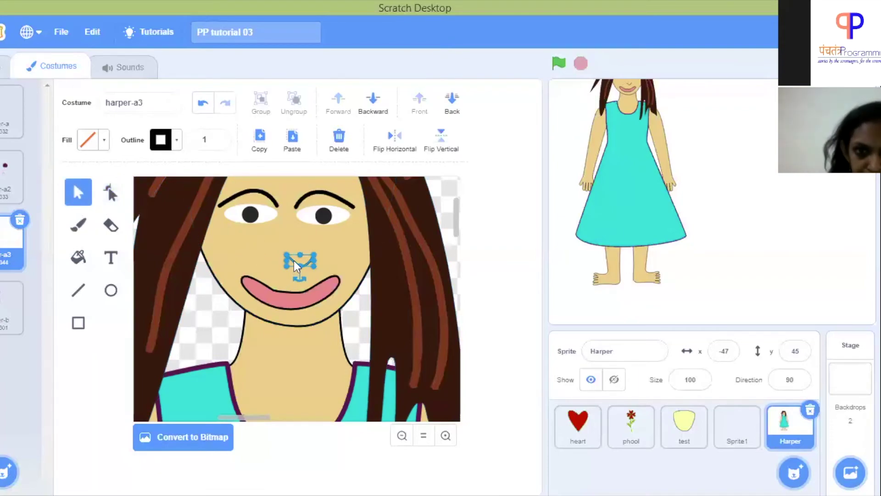
left_click_drag(294, 261, 278, 261)
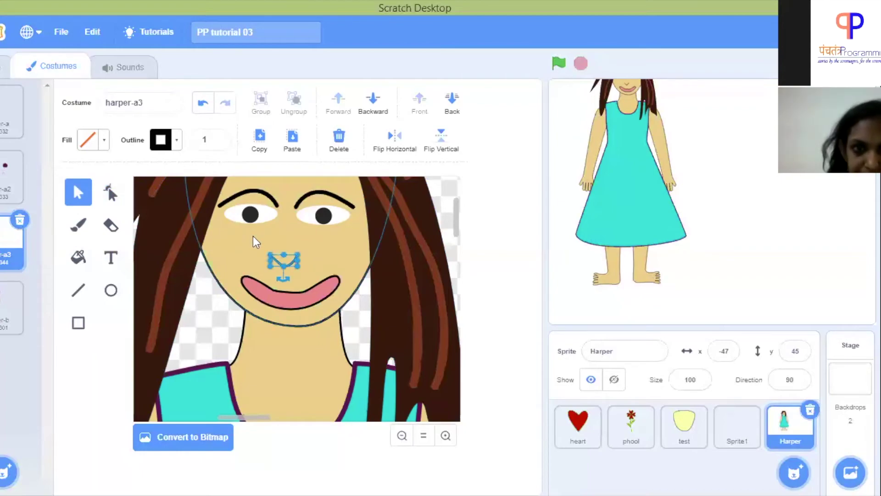
left_click(282, 253)
left_click(283, 265)
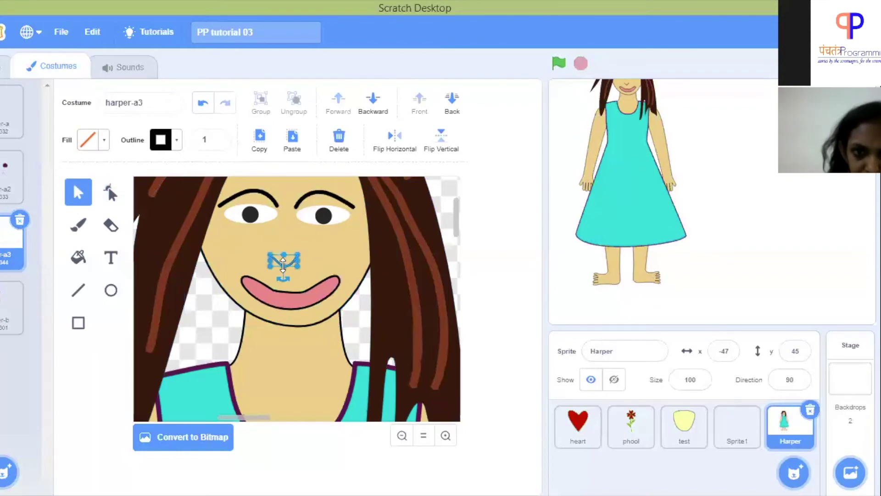
Step: Reshape the nose line by rounding its lowest point and nudging its left end point slightly inward and up
left_click(110, 195)
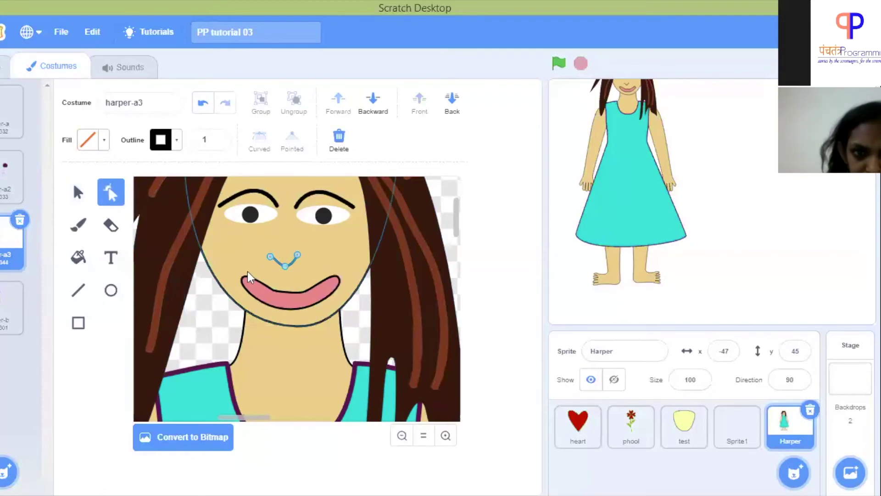
left_click(284, 266)
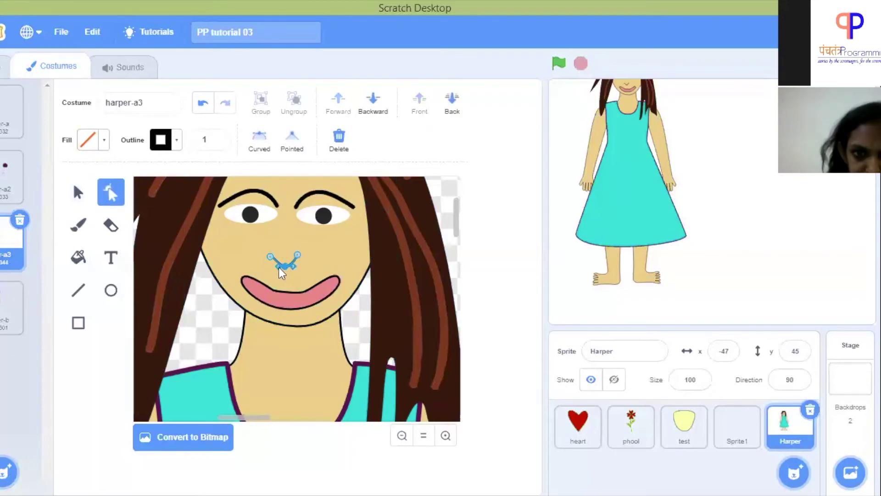
left_click(270, 265)
left_click_drag(269, 257, 271, 255)
left_click(363, 317)
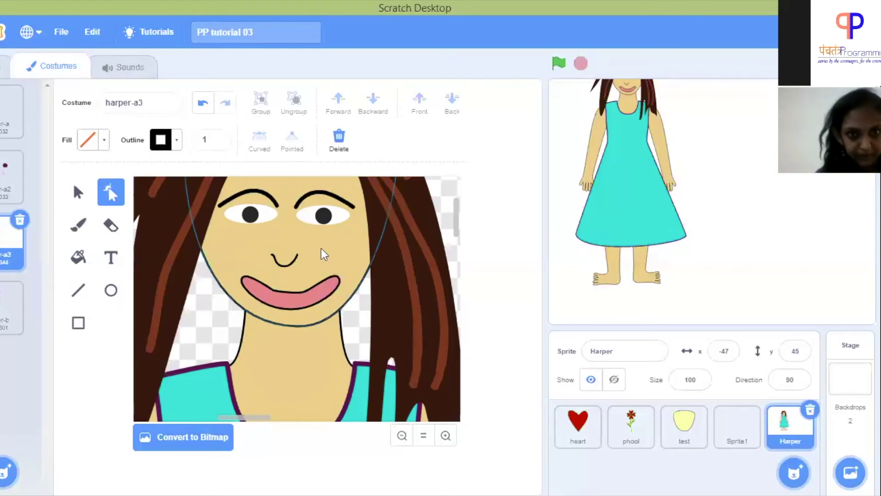
Step: Give the white oval of the left eye a black outline by setting the outline brightness to 0
left_click(272, 213)
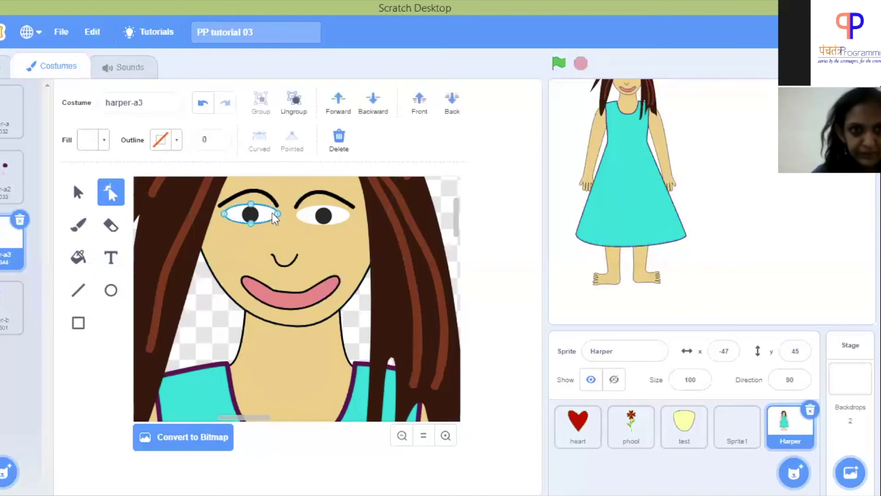
left_click(174, 141)
left_click_drag(125, 273, 109, 273)
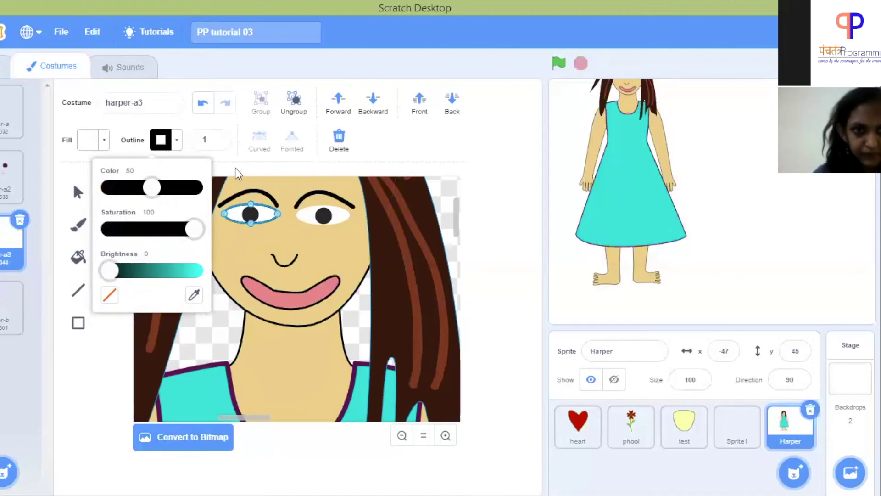
left_click(269, 233)
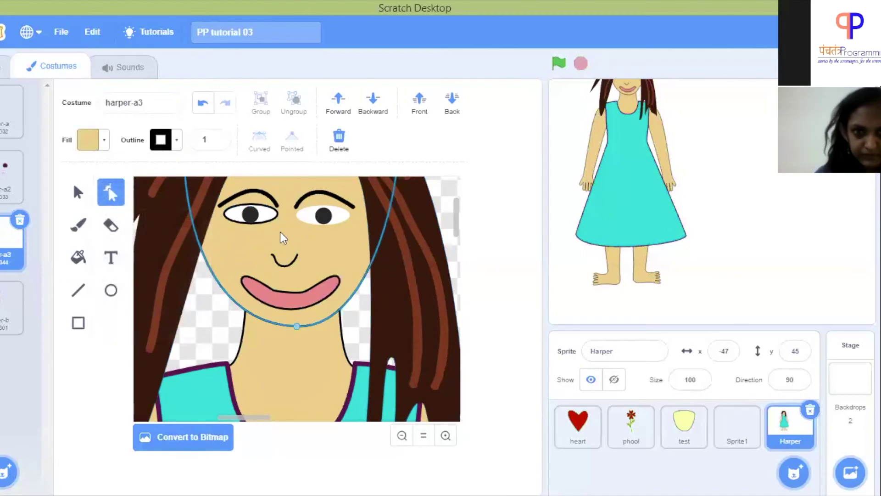
Step: Give the white oval of the right eye a matching black outline by lowering the outline brightness to about 2
left_click(301, 221)
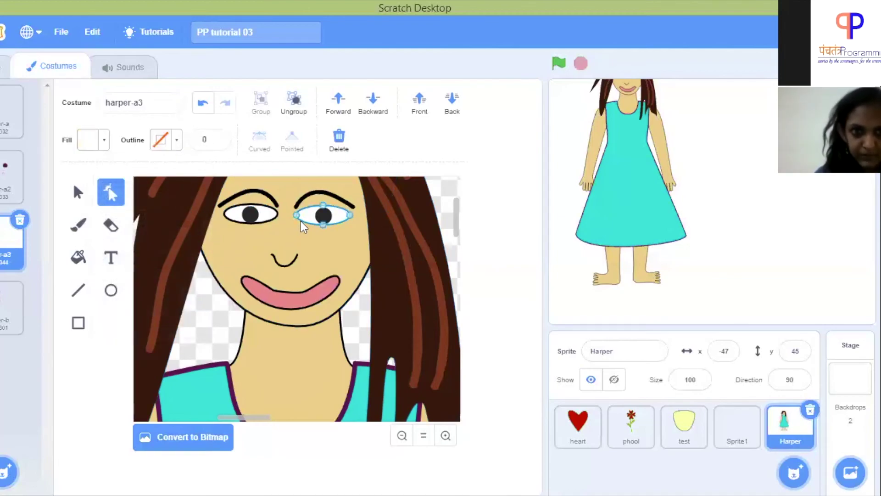
left_click(174, 139)
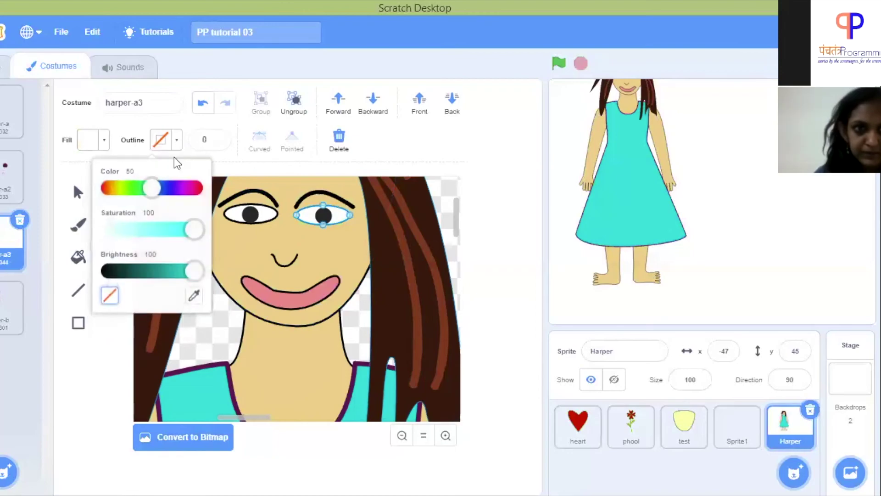
left_click(102, 274)
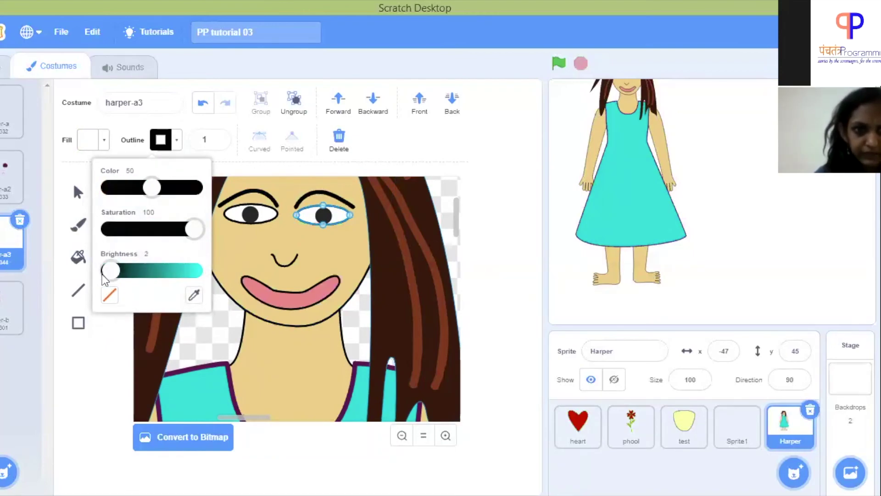
left_click(229, 241)
left_click(423, 435)
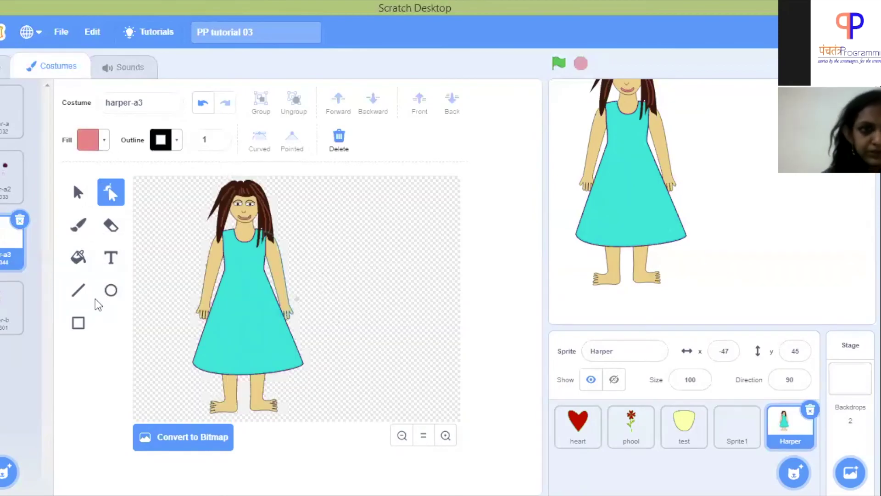